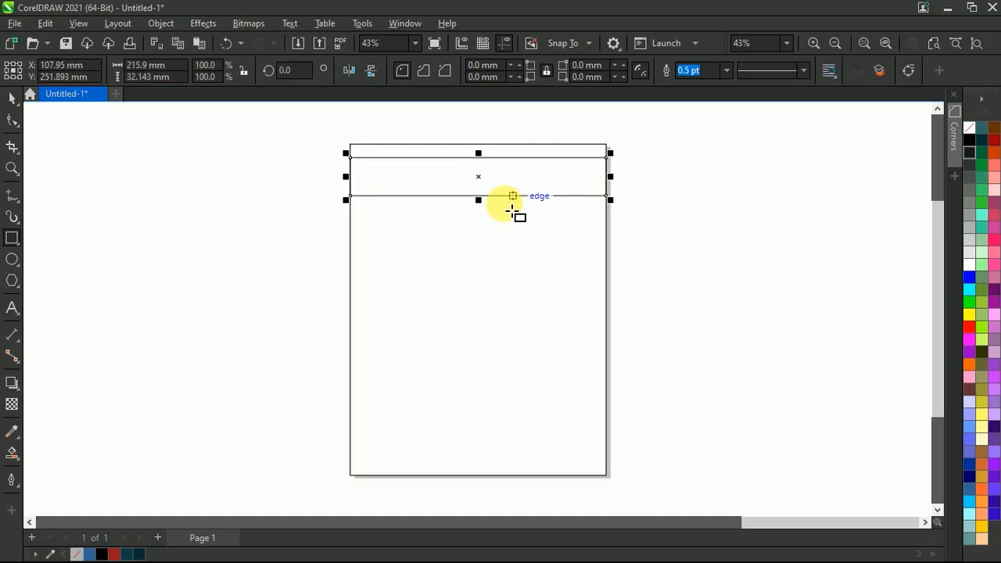
Set the height of the page-wide rectangle near the page top to 30 mm
{"action": "left_click", "coordinate": [139, 78]}
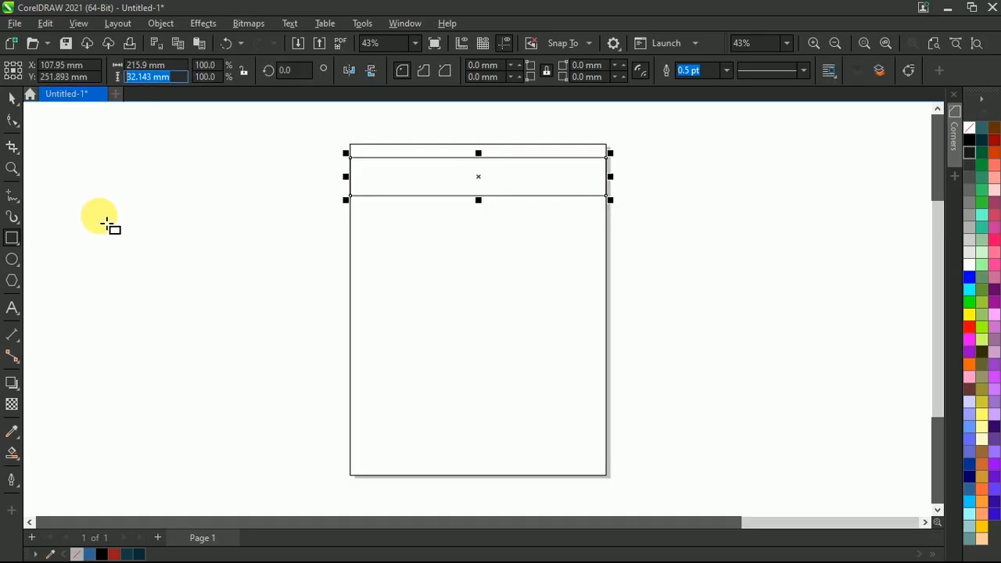
{"action": "type", "text": "30"}
{"action": "key", "text": "Return"}
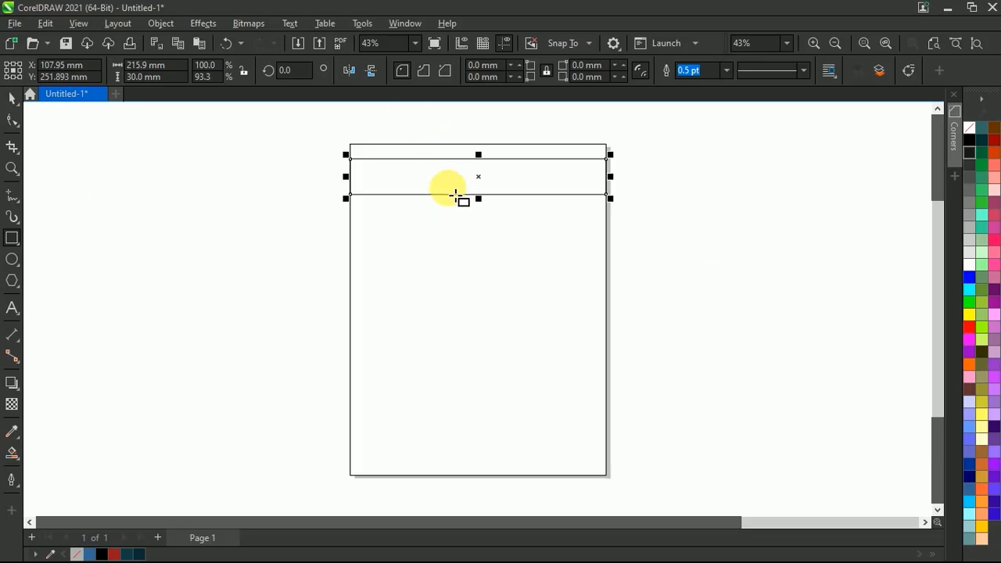
Duplicate the page-wide rectangle in place and set the copy's height to 20 mm
{"action": "key", "text": "space"}
{"action": "left_click", "coordinate": [276, 218]}
{"action": "left_click", "coordinate": [399, 192]}
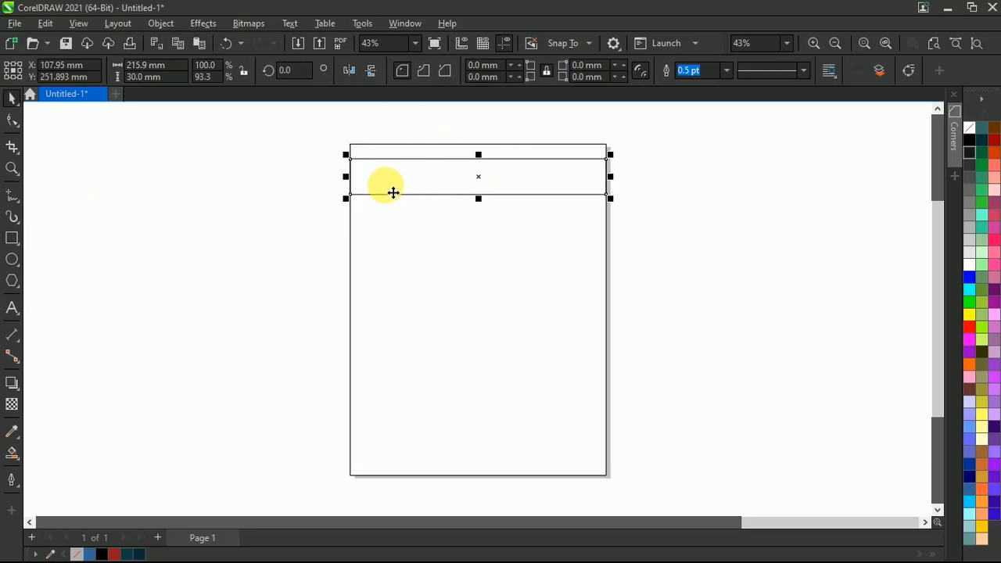
{"action": "left_click", "coordinate": [176, 80]}
{"action": "type", "text": "20"}
{"action": "key", "text": "Return"}
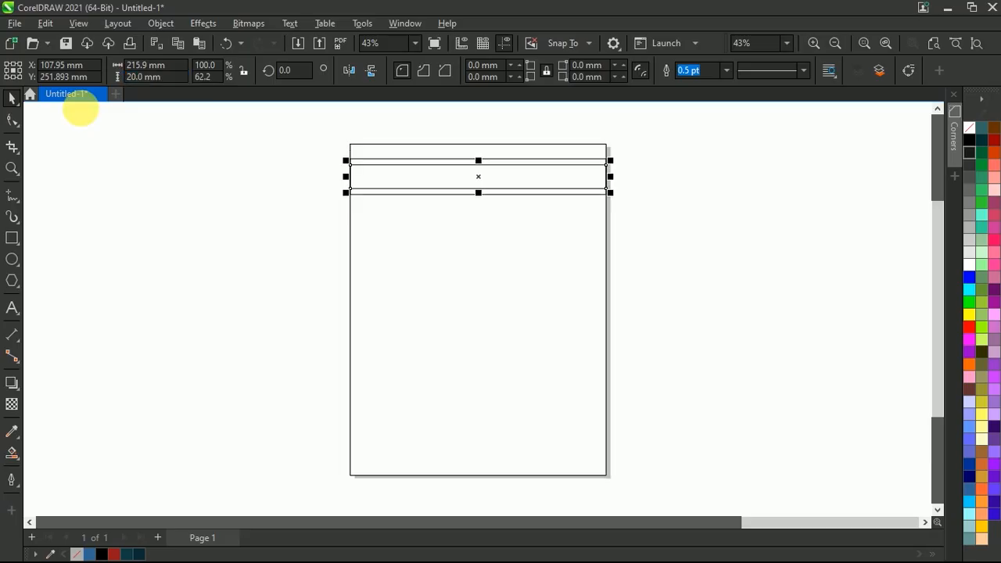
{"action": "left_click", "coordinate": [164, 162]}
{"action": "scroll", "coordinate": [493, 176], "scroll_direction": "up", "scroll_amount": 3}
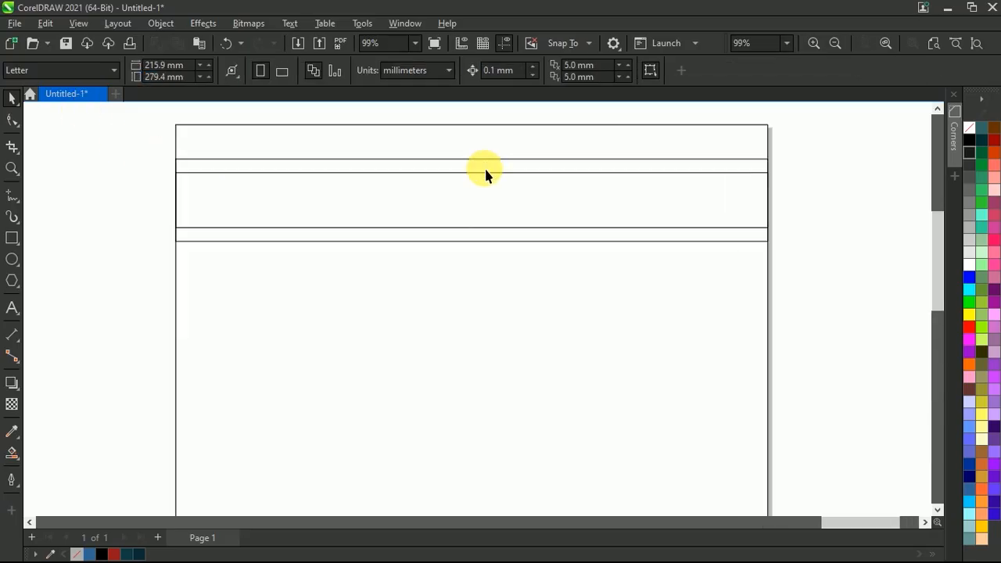
{"action": "scroll", "coordinate": [495, 179], "scroll_direction": "down", "scroll_amount": 3}
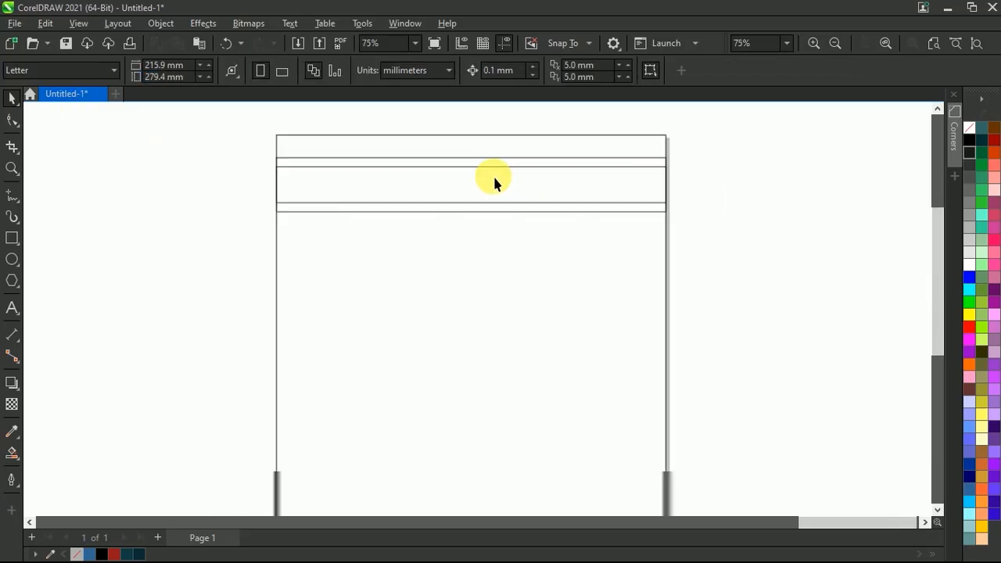
Draw a 45-degree diagonal line across both rectangles and enlarge it to about 178 mm in width and height
{"action": "left_click", "coordinate": [12, 194]}
{"action": "left_click_drag", "start_coordinate": [546, 132], "coordinate": [395, 280]}
{"action": "left_click", "coordinate": [462, 359]}
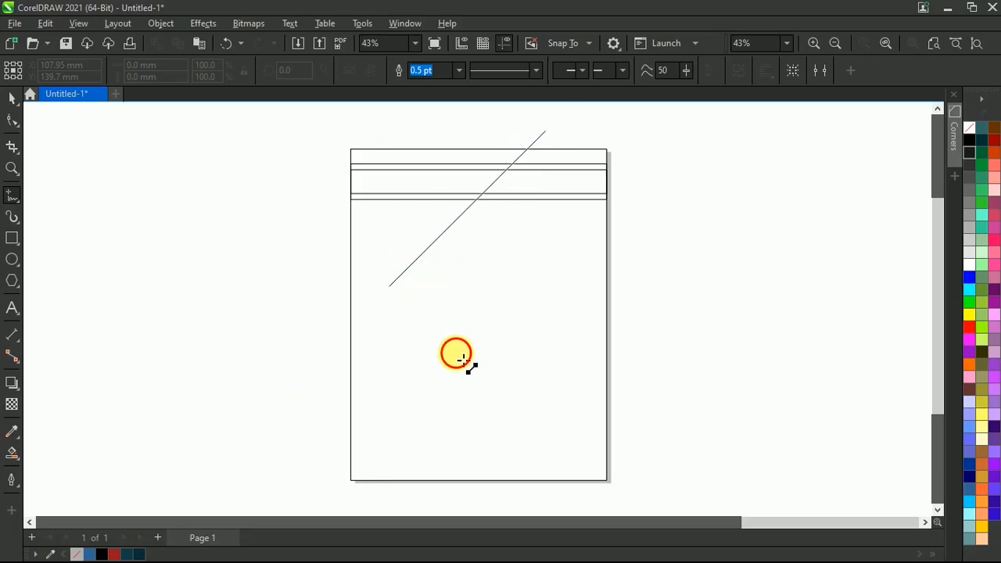
{"action": "scroll", "coordinate": [522, 156], "scroll_direction": "up", "scroll_amount": 2}
{"action": "scroll", "coordinate": [528, 178], "scroll_direction": "down", "scroll_amount": 2}
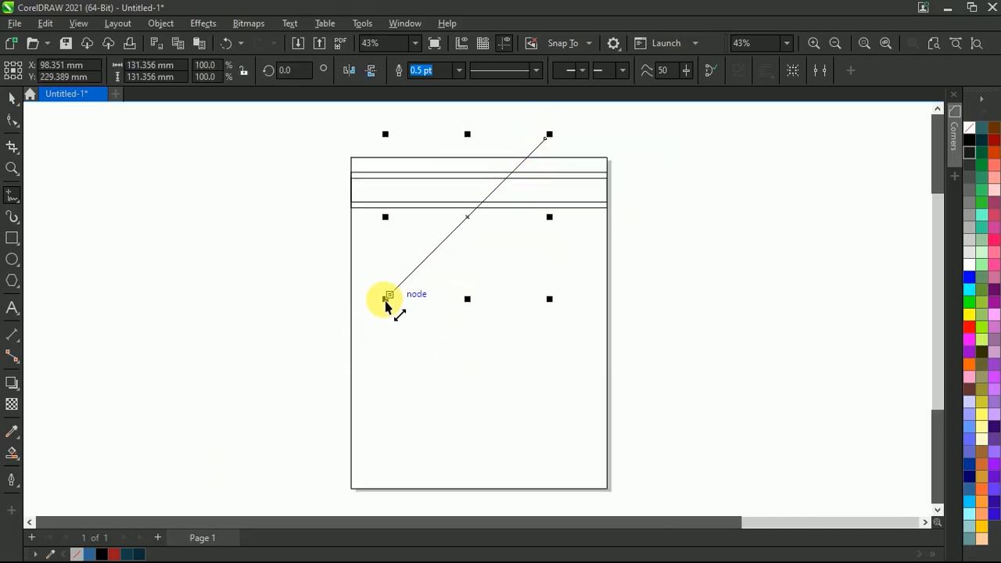
{"action": "left_click_drag", "start_coordinate": [389, 297], "coordinate": [334, 351]}
{"action": "key", "text": "space"}
{"action": "left_click", "coordinate": [628, 185]}
Move the diagonal line slightly to the right and upward, keeping it crossing both rectangles
{"action": "scroll", "coordinate": [496, 146], "scroll_direction": "up", "scroll_amount": 1}
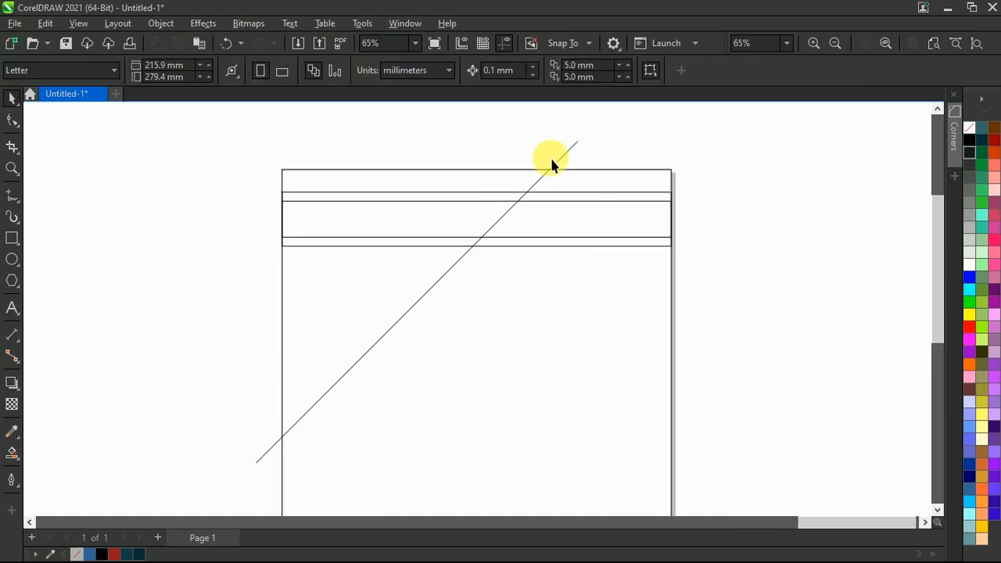
{"action": "left_click_drag", "start_coordinate": [568, 154], "coordinate": [595, 136]}
{"action": "left_click", "coordinate": [708, 168]}
{"action": "scroll", "coordinate": [463, 218], "scroll_direction": "up", "scroll_amount": 1}
{"action": "scroll", "coordinate": [522, 192], "scroll_direction": "down", "scroll_amount": 1}
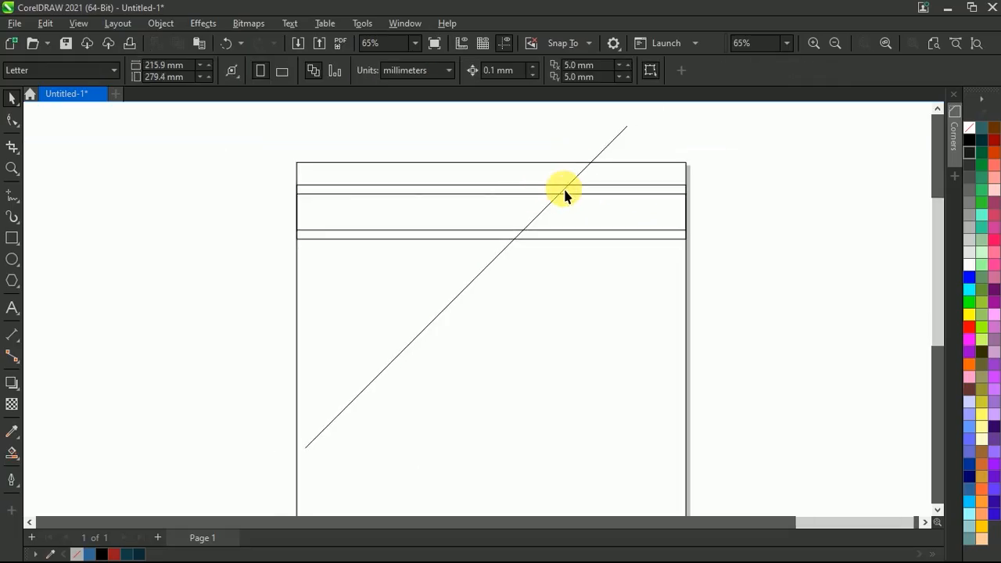
Place two parallel copies of the diagonal line to its left, with a wider gap before the leftmost one
{"action": "left_click", "coordinate": [572, 182]}
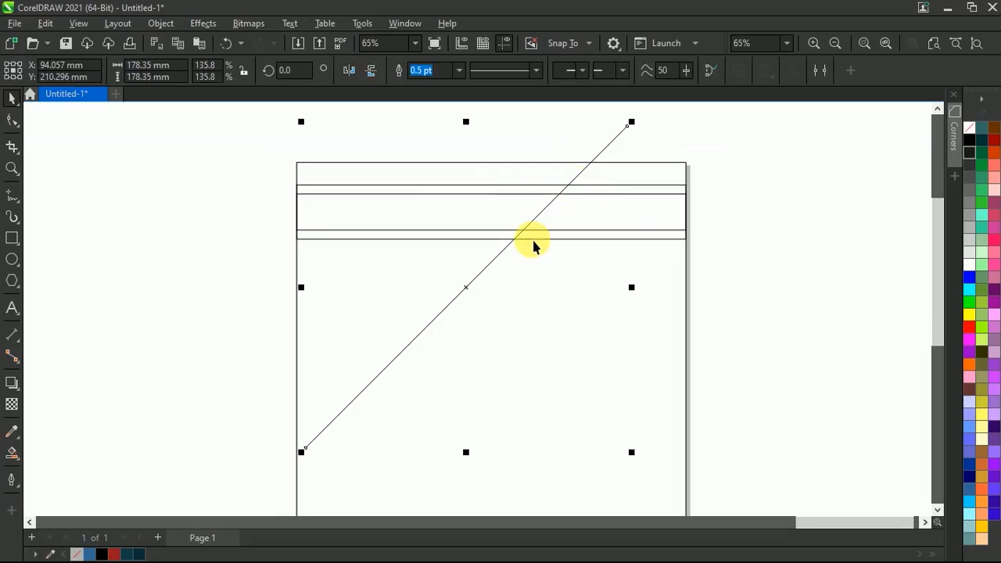
{"action": "left_click_drag", "start_coordinate": [495, 273], "coordinate": [319, 238]}
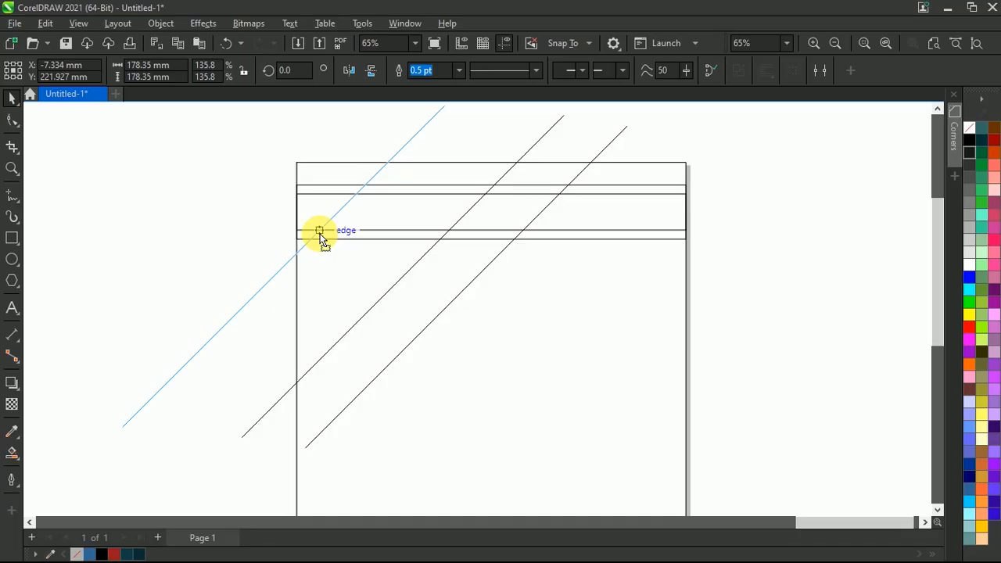
{"action": "left_click_drag", "start_coordinate": [320, 235], "coordinate": [322, 233]}
{"action": "left_click", "coordinate": [231, 237]}
{"action": "scroll", "coordinate": [293, 239], "scroll_direction": "up", "scroll_amount": 1}
{"action": "scroll", "coordinate": [346, 252], "scroll_direction": "down", "scroll_amount": 2}
{"action": "scroll", "coordinate": [369, 229], "scroll_direction": "up", "scroll_amount": 1}
{"action": "scroll", "coordinate": [399, 239], "scroll_direction": "up", "scroll_amount": 1}
{"action": "scroll", "coordinate": [409, 242], "scroll_direction": "down", "scroll_amount": 1}
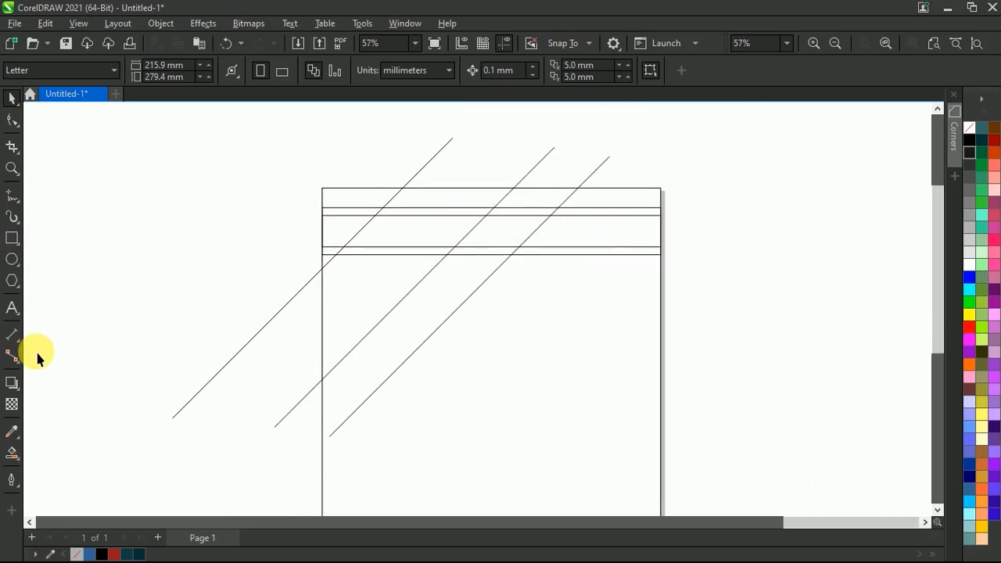
Smart Fill the band regions to the right of the rightmost diagonal in blue
{"action": "left_click", "coordinate": [12, 452]}
{"action": "scroll", "coordinate": [615, 230], "scroll_direction": "up", "scroll_amount": 2}
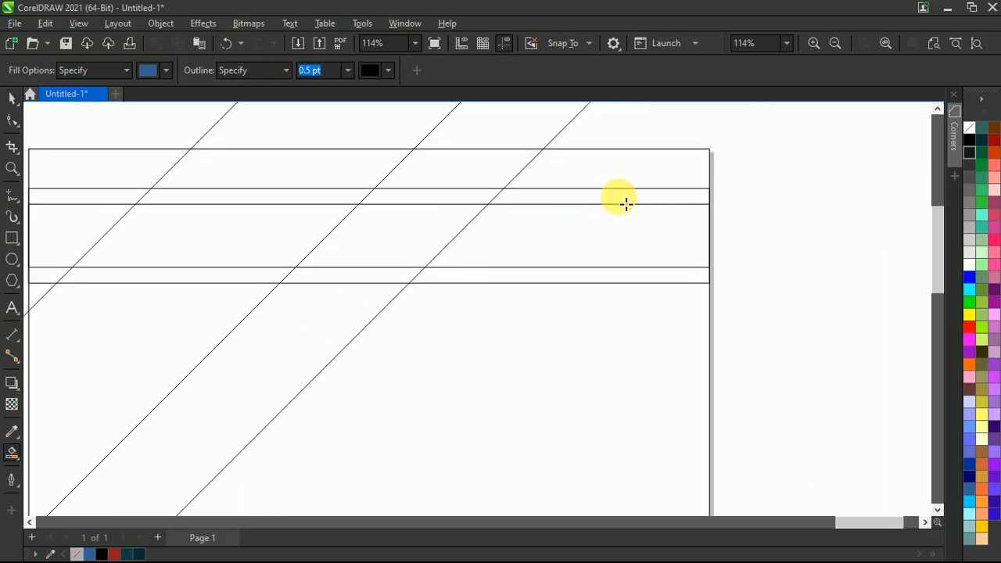
{"action": "left_click", "coordinate": [626, 234]}
{"action": "left_click", "coordinate": [608, 275]}
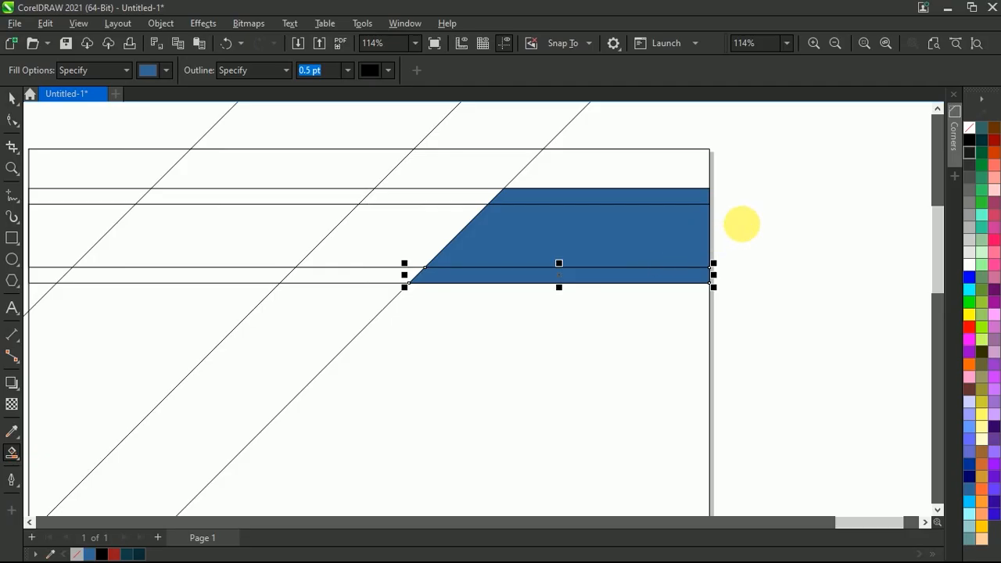
Weld the blue regions right of the rightmost diagonal into one shape
{"action": "key", "text": "space"}
{"action": "left_click", "coordinate": [634, 199]}
{"action": "left_click", "coordinate": [612, 259], "text": "shift"}
{"action": "left_click", "coordinate": [594, 275], "text": "shift"}
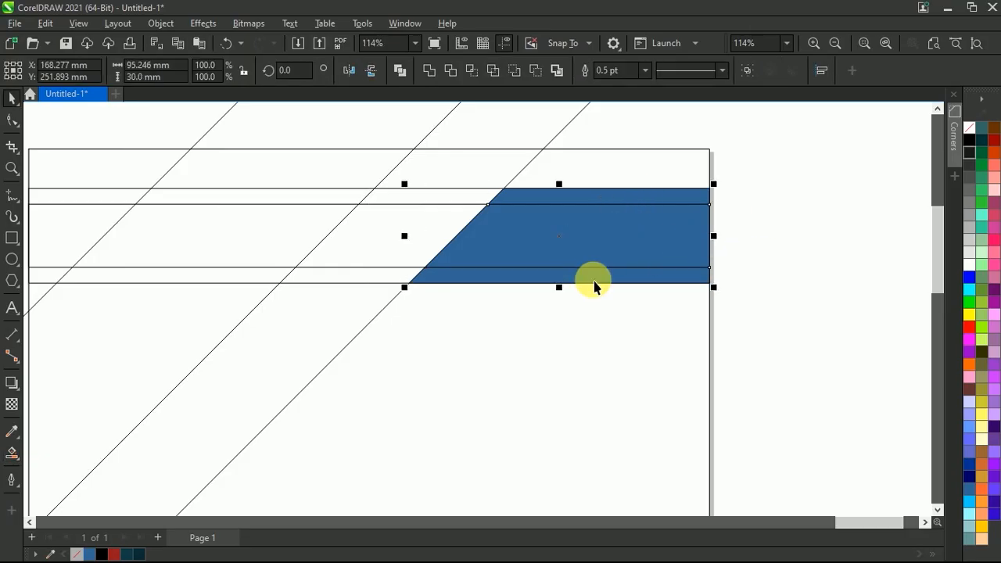
{"action": "left_click", "coordinate": [428, 71]}
{"action": "left_click", "coordinate": [834, 211]}
{"action": "scroll", "coordinate": [394, 297], "scroll_direction": "down", "scroll_amount": 1}
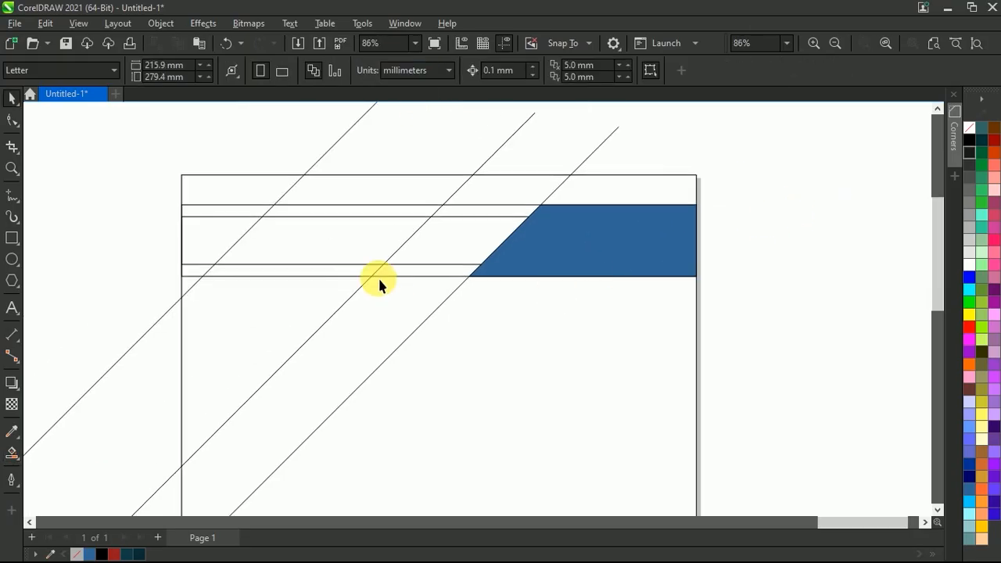
Smart Fill the inner band's region between the middle and rightmost diagonals in blue
{"action": "scroll", "coordinate": [512, 233], "scroll_direction": "up", "scroll_amount": 2}
{"action": "key", "text": "space"}
{"action": "left_click", "coordinate": [516, 244]}
{"action": "scroll", "coordinate": [517, 248], "scroll_direction": "down", "scroll_amount": 1}
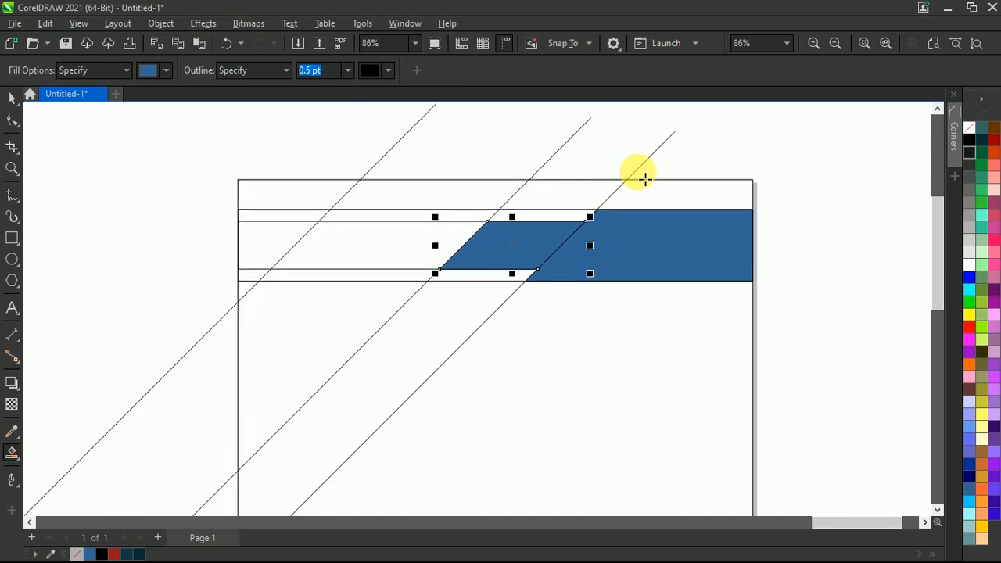
{"action": "key", "text": "space"}
{"action": "left_click", "coordinate": [714, 133]}
{"action": "scroll", "coordinate": [414, 257], "scroll_direction": "up", "scroll_amount": 2}
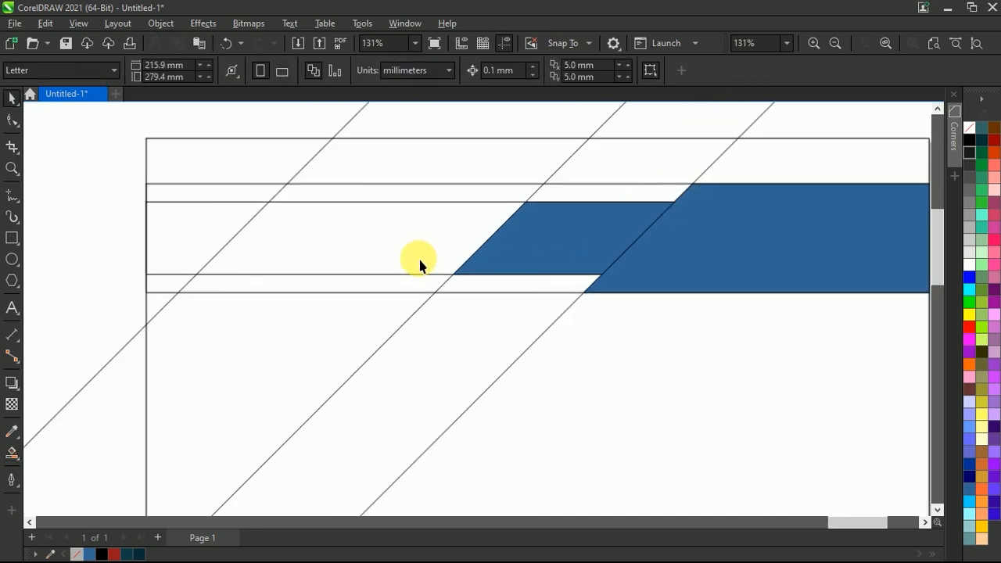
Move the 20 mm high rectangle straight down to a vertical centre position of 249.67 mm
{"action": "left_click_drag", "start_coordinate": [422, 231], "coordinate": [423, 241]}
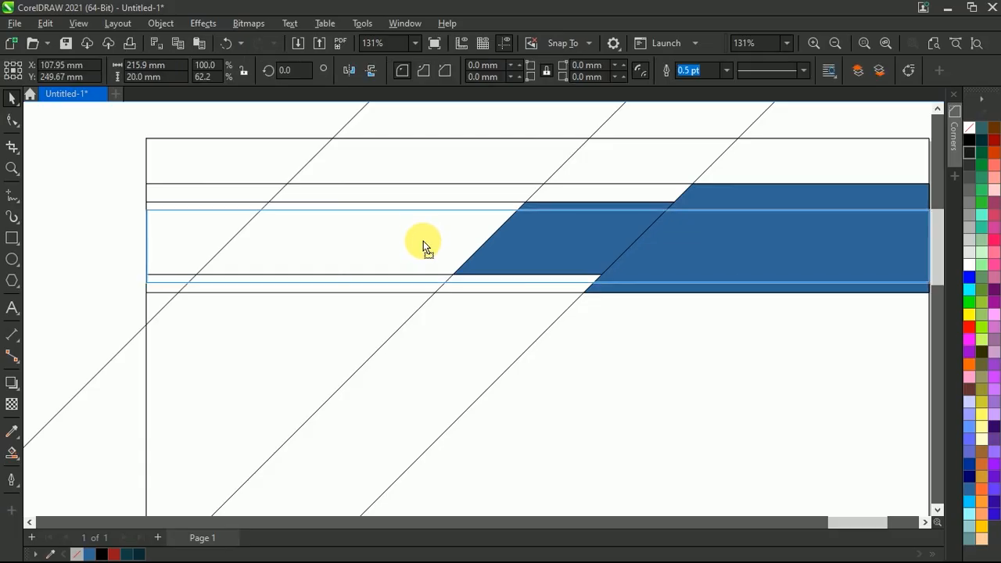
{"action": "left_click_drag", "start_coordinate": [422, 241], "coordinate": [424, 242]}
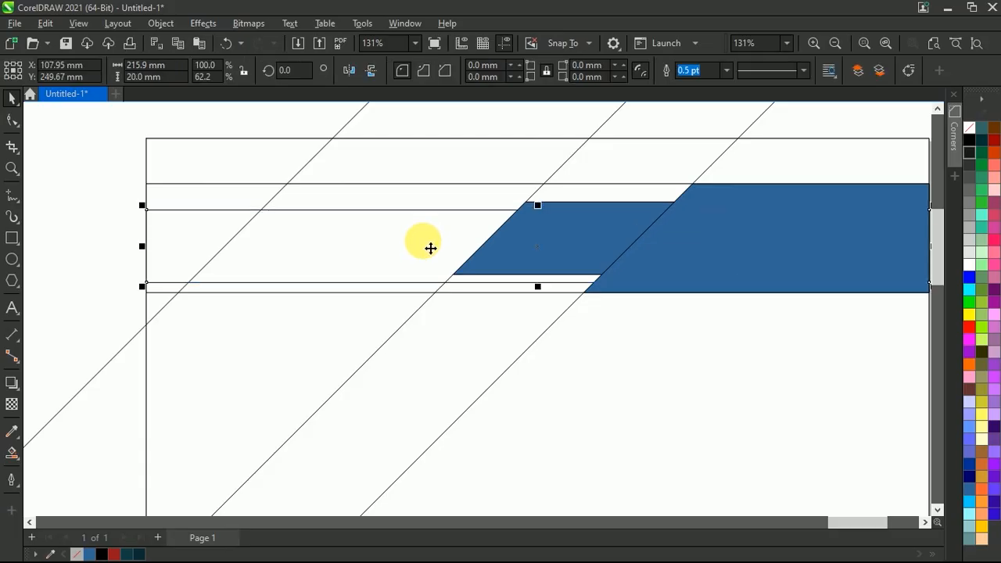
{"action": "left_click", "coordinate": [480, 299]}
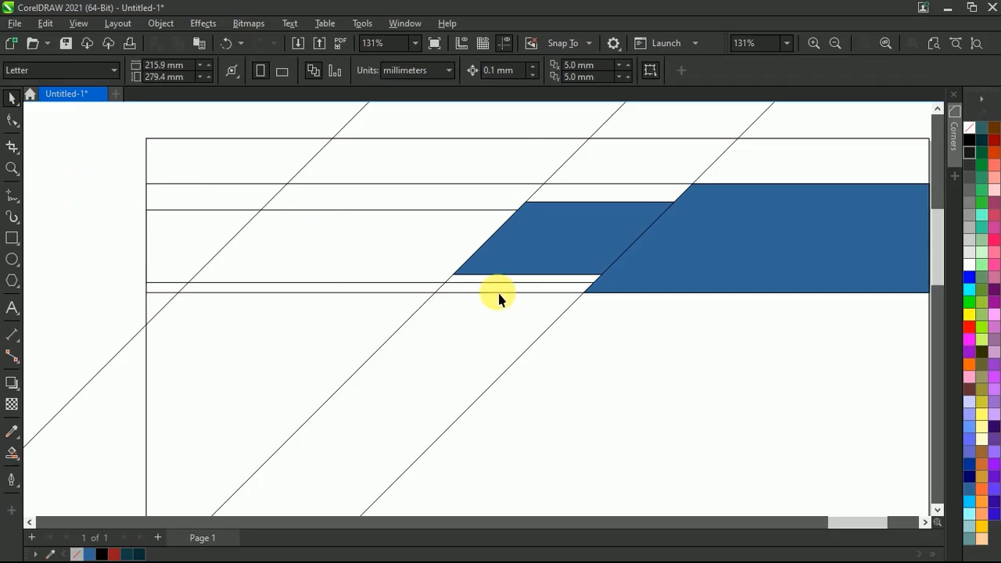
Smart Fill the strips beneath the middle parallelogram and the inner band region between the left and middle diagonals in blue
{"action": "left_click", "coordinate": [12, 452]}
{"action": "scroll", "coordinate": [576, 233], "scroll_direction": "up", "scroll_amount": 2}
{"action": "left_click", "coordinate": [509, 297]}
{"action": "left_click", "coordinate": [312, 262]}
{"action": "scroll", "coordinate": [320, 269], "scroll_direction": "down", "scroll_amount": 2}
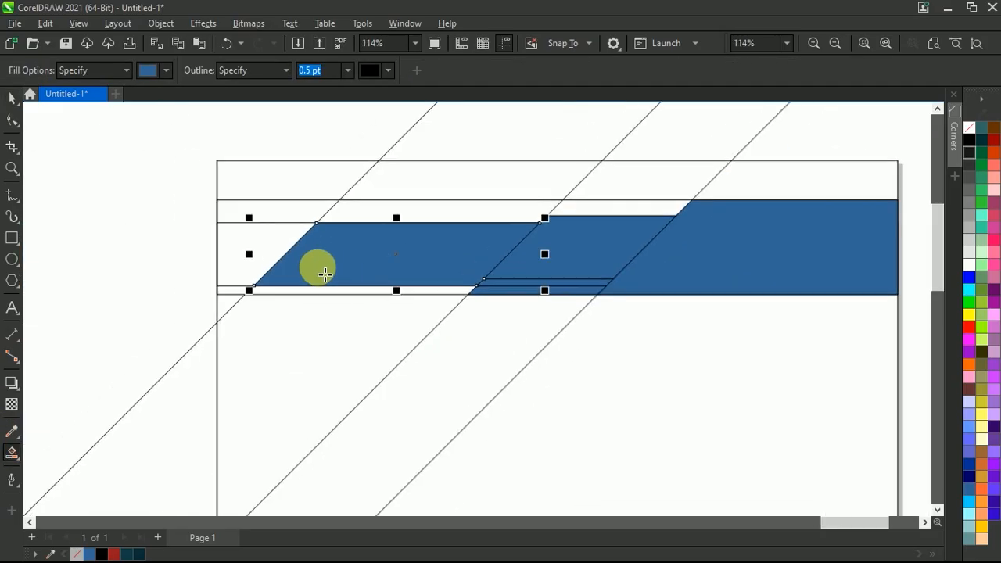
{"action": "scroll", "coordinate": [317, 267], "scroll_direction": "up", "scroll_amount": 1}
{"action": "key", "text": "space"}
{"action": "left_click", "coordinate": [152, 247]}
Smart Fill the thin strip beneath the left parallelogram in blue
{"action": "scroll", "coordinate": [727, 250], "scroll_direction": "up", "scroll_amount": 2}
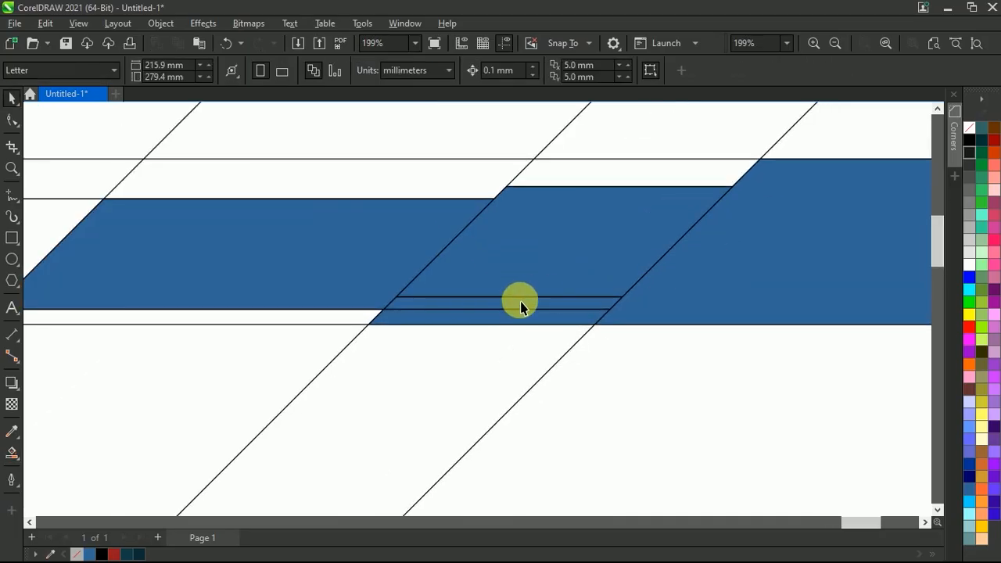
{"action": "left_click", "coordinate": [480, 312]}
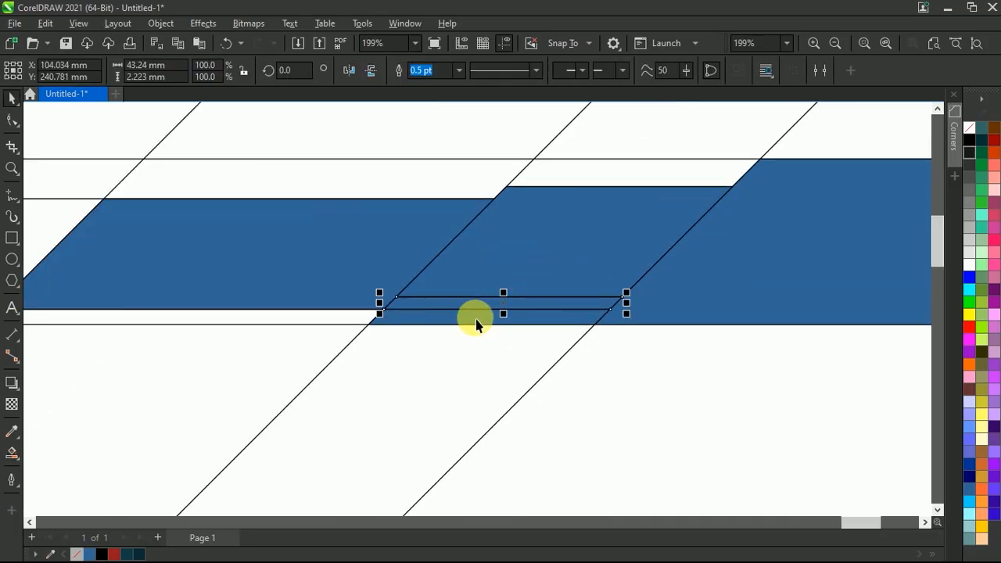
{"action": "key", "text": "space"}
{"action": "left_click", "coordinate": [331, 319]}
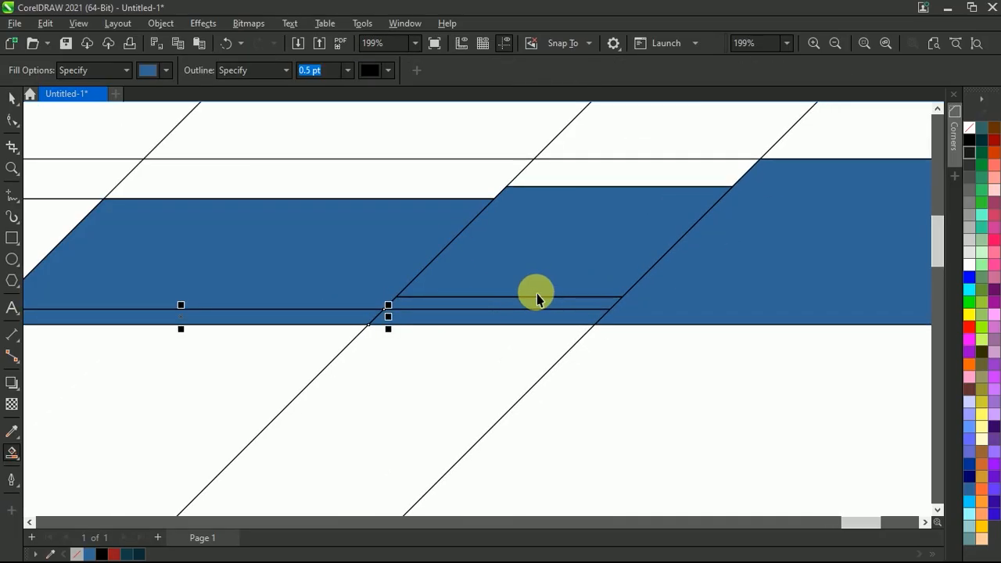
Weld the middle parallelogram with the thin strip directly beneath it
{"action": "key", "text": "space"}
{"action": "left_click", "coordinate": [485, 303]}
{"action": "left_click", "coordinate": [516, 279]}
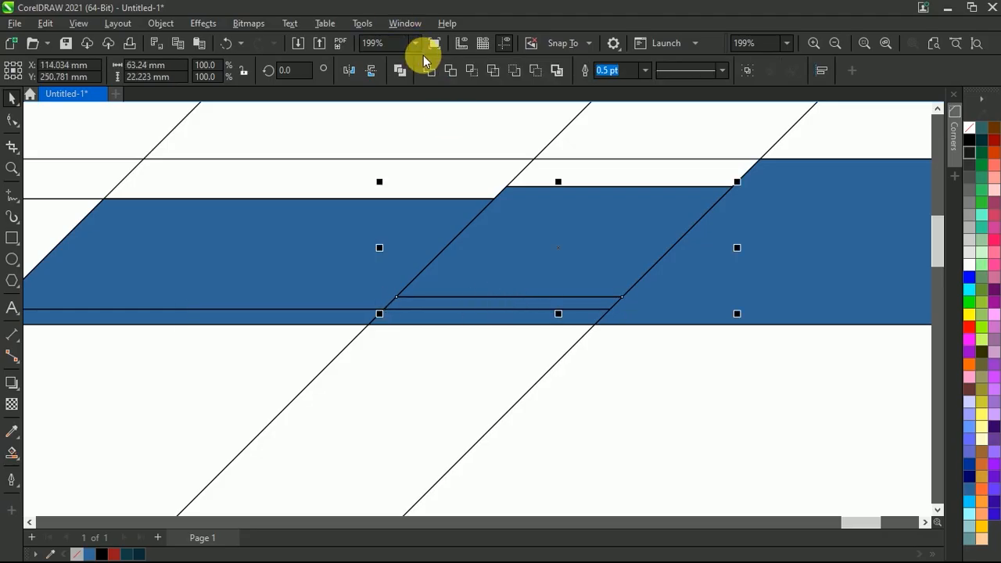
{"action": "left_click", "coordinate": [429, 70]}
{"action": "scroll", "coordinate": [516, 205], "scroll_direction": "down", "scroll_amount": 2}
{"action": "scroll", "coordinate": [451, 316], "scroll_direction": "up", "scroll_amount": 1}
Weld the two lowest strips together with the left parallelogram into one shape
{"action": "left_click", "coordinate": [359, 279]}
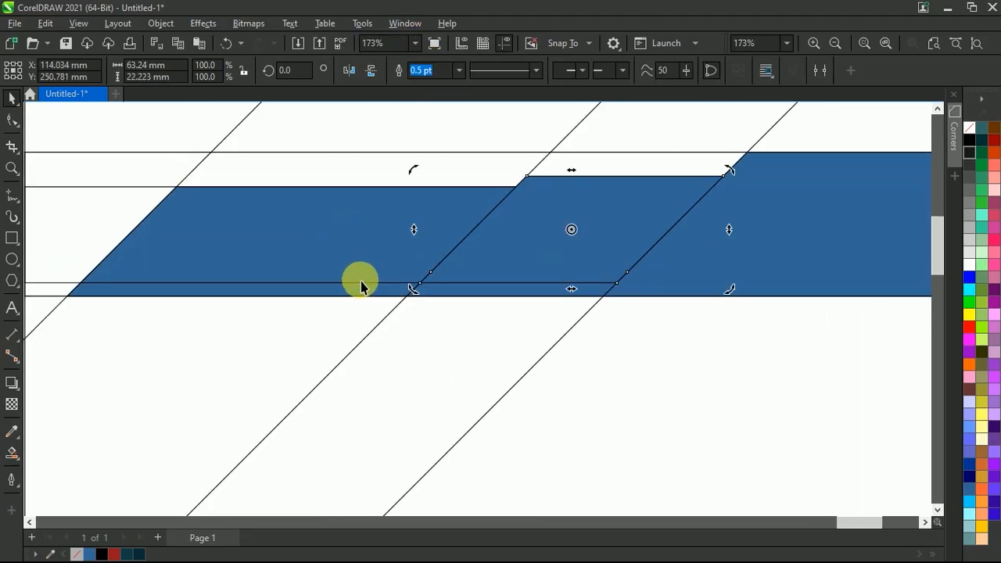
{"action": "left_click", "coordinate": [470, 296]}
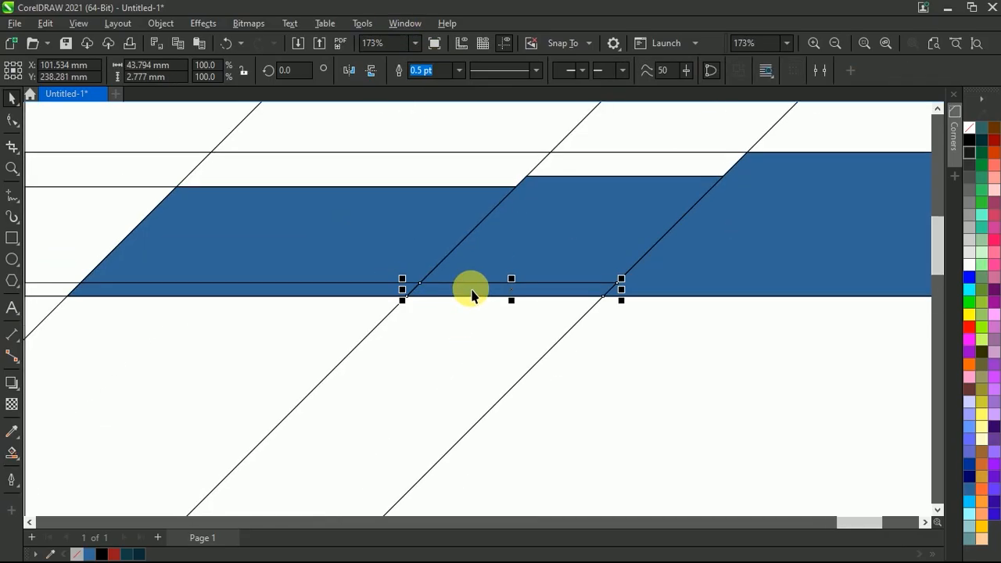
{"action": "left_click", "coordinate": [346, 289], "text": "shift"}
{"action": "left_click", "coordinate": [429, 70]}
{"action": "left_click", "coordinate": [338, 248], "text": "shift"}
{"action": "left_click", "coordinate": [422, 69]}
{"action": "scroll", "coordinate": [485, 219], "scroll_direction": "down", "scroll_amount": 2}
{"action": "left_click", "coordinate": [841, 141]}
{"action": "scroll", "coordinate": [786, 163], "scroll_direction": "up", "scroll_amount": 1}
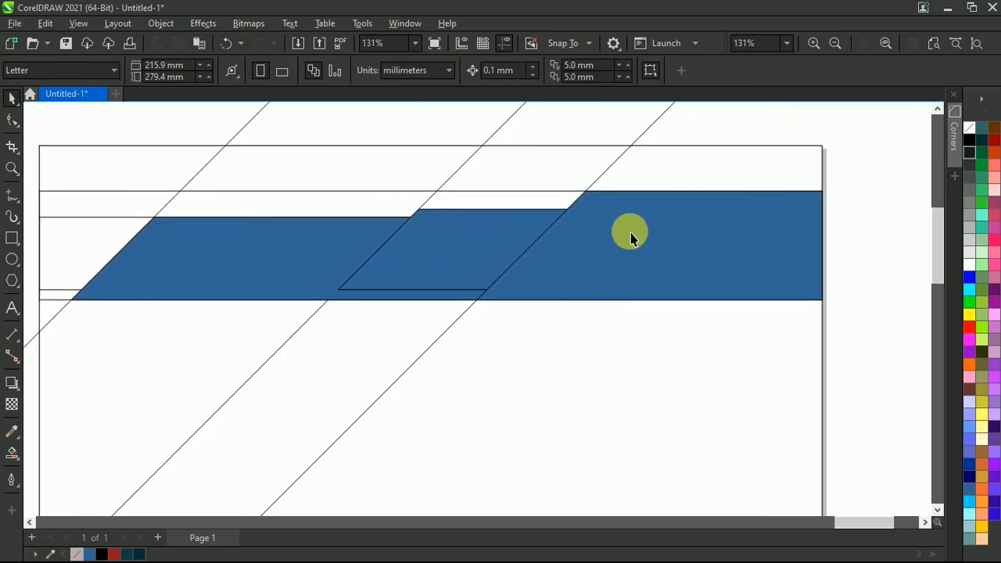
Recolour the right shape red, the middle parallelogram dark teal and the left shape the darkest teal from the document colours
{"action": "left_click", "coordinate": [586, 247]}
{"action": "left_click", "coordinate": [114, 553]}
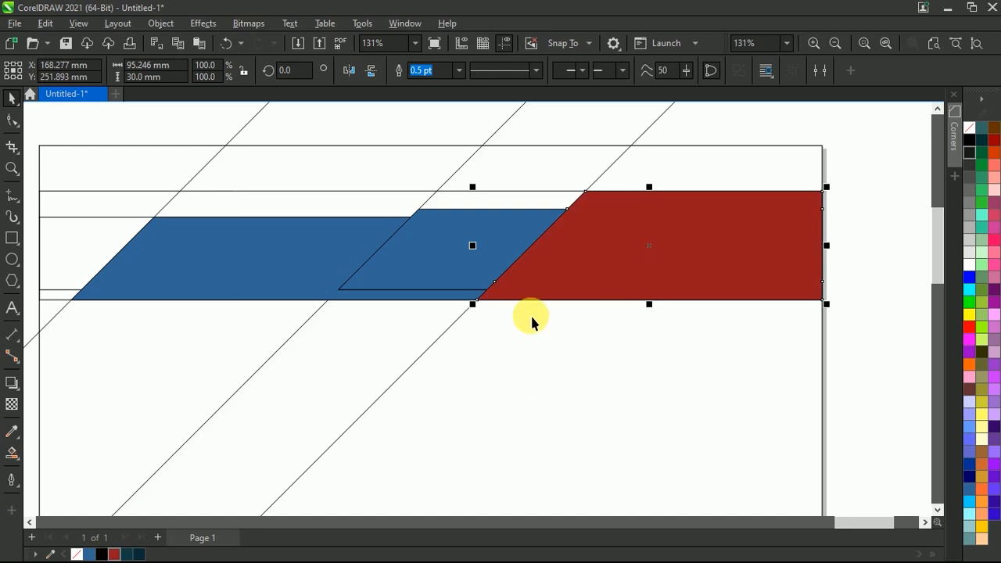
{"action": "left_click", "coordinate": [501, 245]}
{"action": "left_click", "coordinate": [129, 554]}
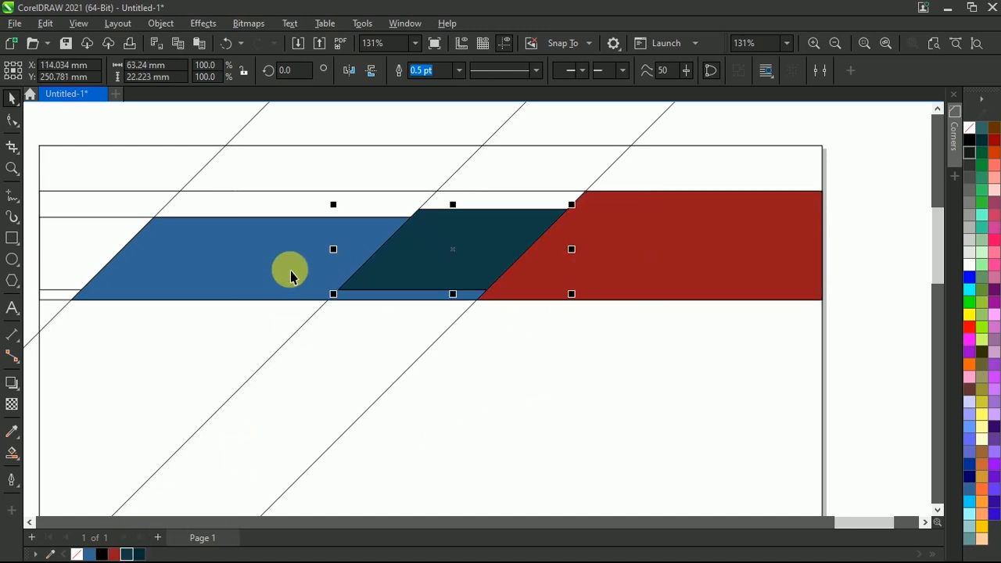
{"action": "left_click", "coordinate": [290, 284]}
{"action": "left_click", "coordinate": [137, 553]}
{"action": "scroll", "coordinate": [496, 253], "scroll_direction": "down", "scroll_amount": 3}
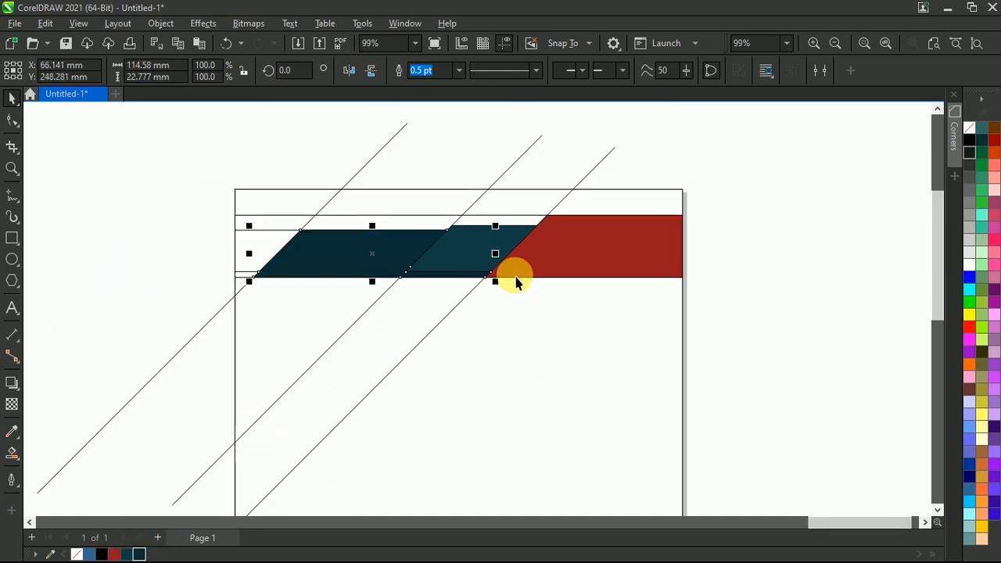
{"action": "key", "text": "XF86MonBrightnessUp"}
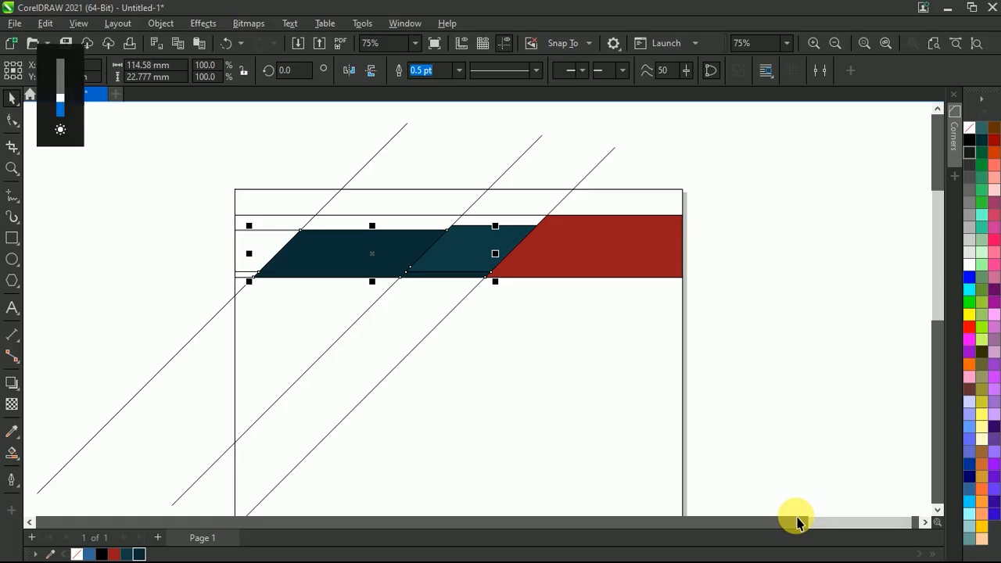
{"action": "left_click", "coordinate": [769, 274]}
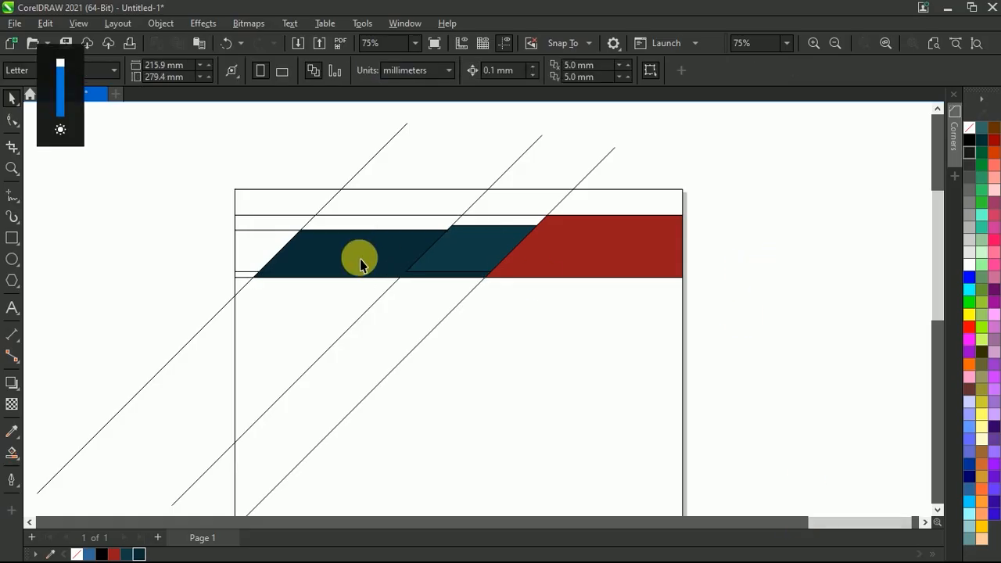
Draw a vertical Freehand line about 65 mm long downward from the lower-left corner of the left parallelogram
{"action": "scroll", "coordinate": [369, 258], "scroll_direction": "up", "scroll_amount": 2}
{"action": "scroll", "coordinate": [370, 262], "scroll_direction": "down", "scroll_amount": 1}
{"action": "scroll", "coordinate": [319, 287], "scroll_direction": "up", "scroll_amount": 2}
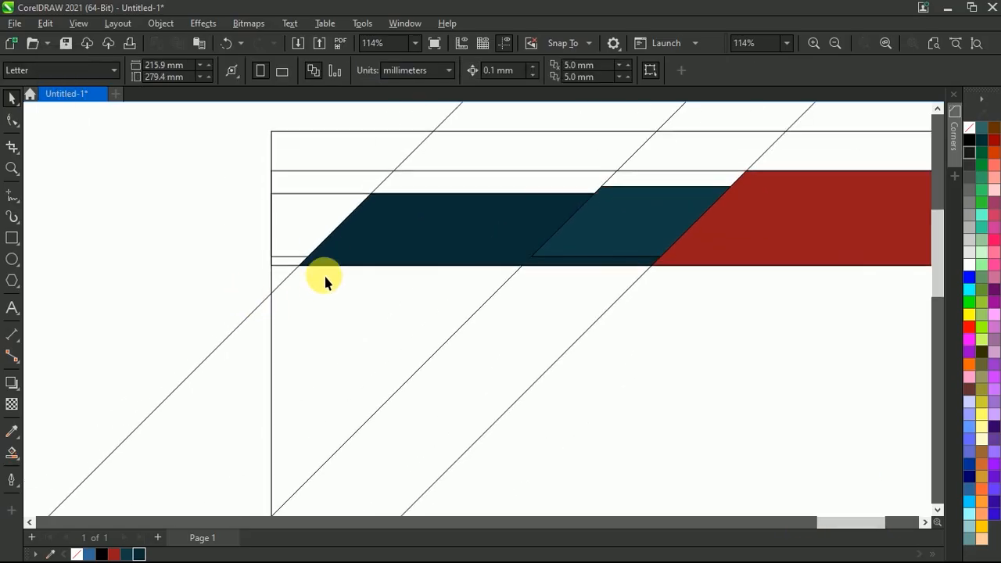
{"action": "scroll", "coordinate": [329, 246], "scroll_direction": "down", "scroll_amount": 1}
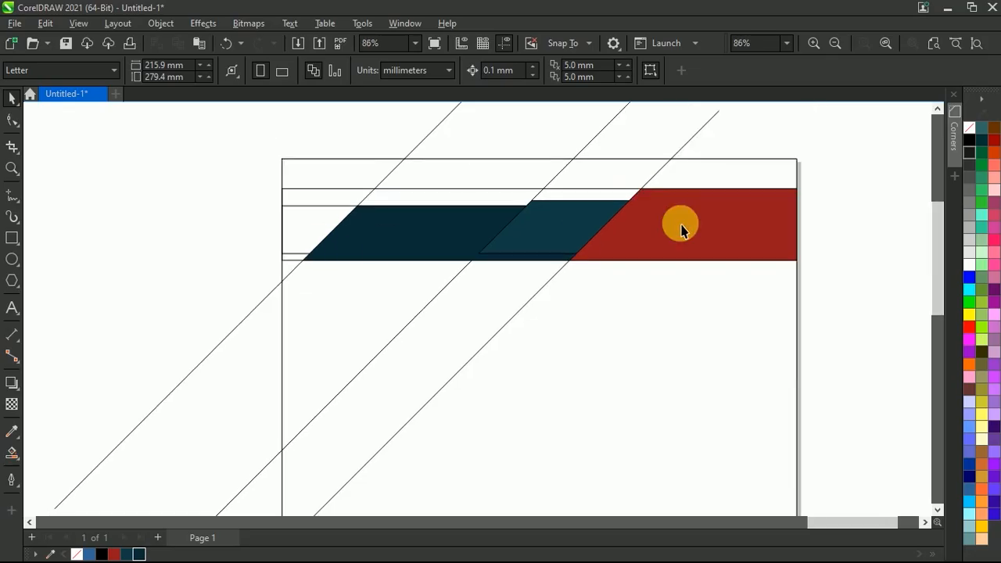
{"action": "left_click", "coordinate": [13, 197]}
{"action": "scroll", "coordinate": [324, 296], "scroll_direction": "up", "scroll_amount": 2}
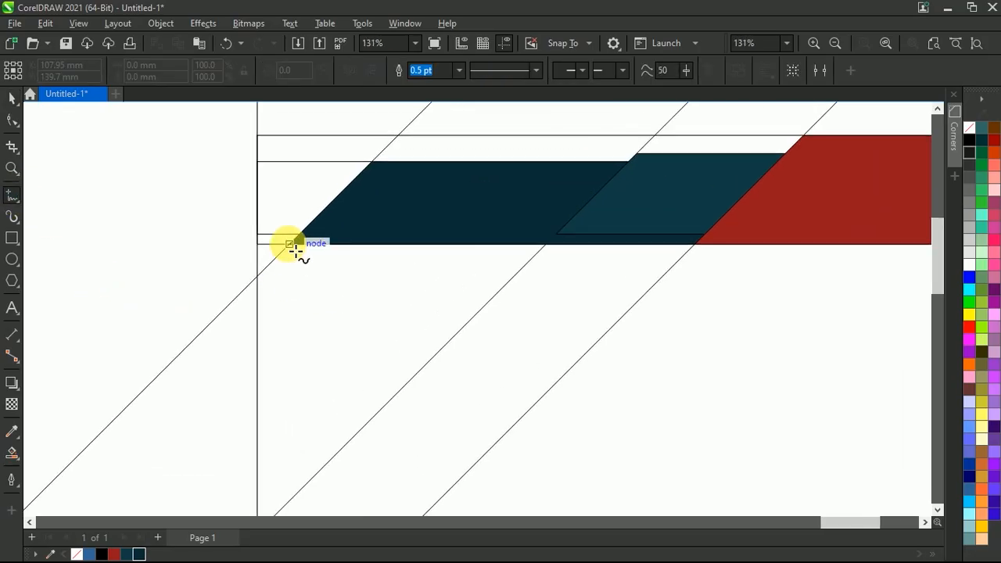
{"action": "left_click", "coordinate": [295, 248]}
{"action": "left_click", "coordinate": [273, 487], "text": "ctrl"}
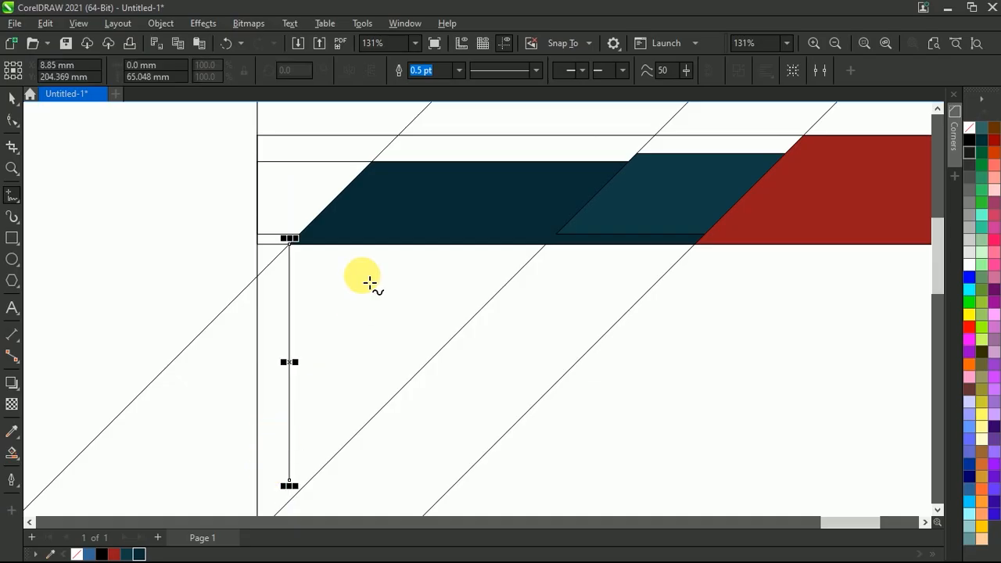
Place a parallel copy of the leftmost diagonal guide line slightly to its lower right, crossing the vertical line
{"action": "scroll", "coordinate": [344, 287], "scroll_direction": "down", "scroll_amount": 1}
{"action": "scroll", "coordinate": [344, 287], "scroll_direction": "down", "scroll_amount": 2}
{"action": "scroll", "coordinate": [336, 293], "scroll_direction": "up", "scroll_amount": 2}
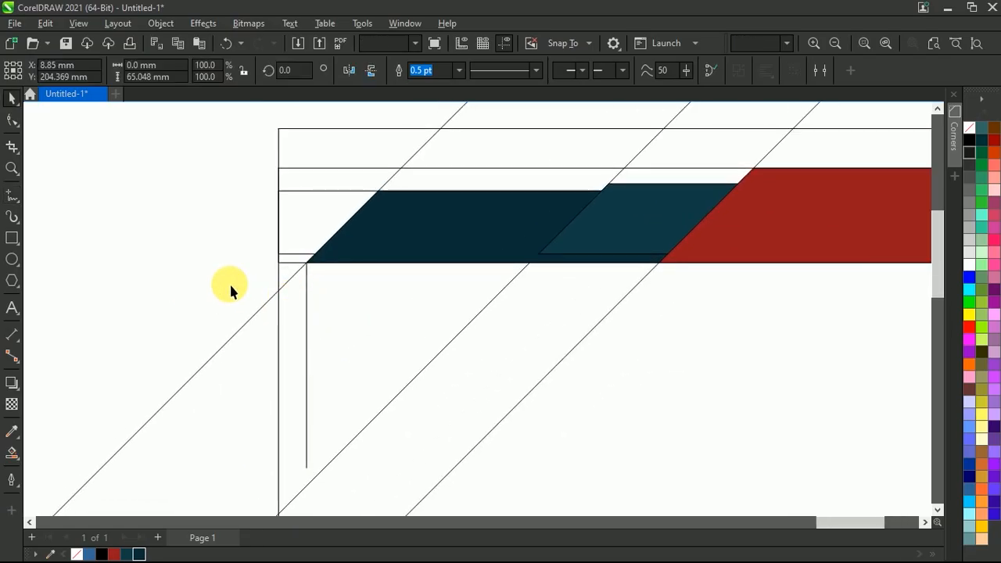
{"action": "key", "text": "space"}
{"action": "left_click", "coordinate": [259, 309]}
{"action": "left_click_drag", "start_coordinate": [258, 309], "coordinate": [300, 344]}
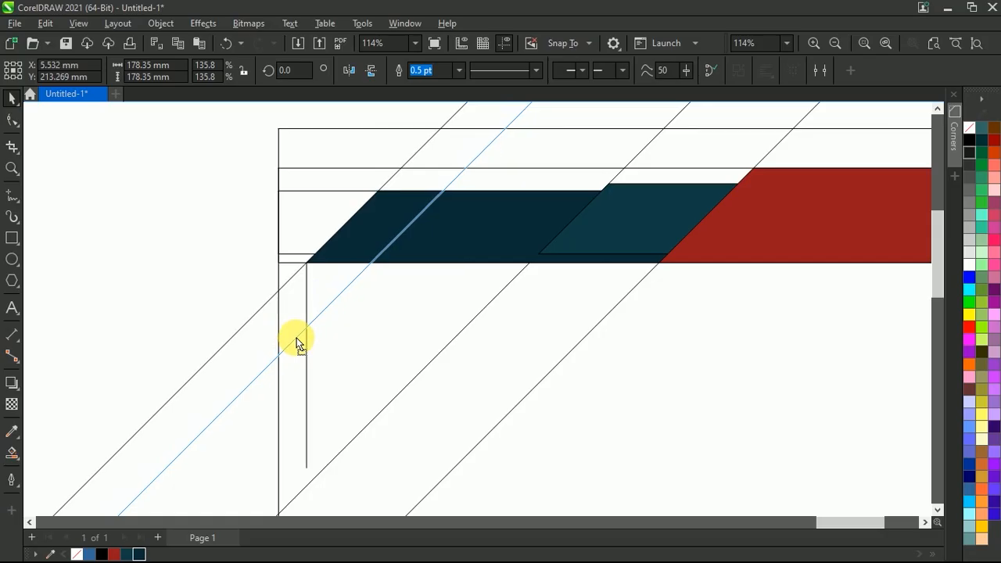
{"action": "left_click_drag", "start_coordinate": [297, 342], "coordinate": [298, 344]}
Place another copy of the new diagonal line a little further to the lower right, keeping it parallel
{"action": "scroll", "coordinate": [351, 273], "scroll_direction": "down", "scroll_amount": 3}
{"action": "scroll", "coordinate": [332, 315], "scroll_direction": "up", "scroll_amount": 2}
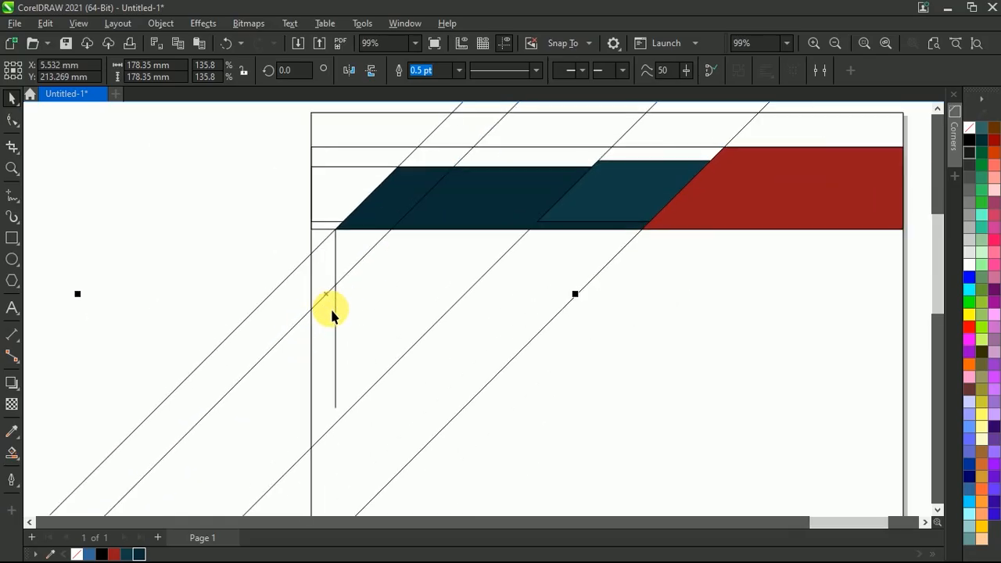
{"action": "left_click_drag", "start_coordinate": [333, 297], "coordinate": [342, 326]}
{"action": "scroll", "coordinate": [365, 290], "scroll_direction": "down", "scroll_amount": 3}
{"action": "scroll", "coordinate": [435, 313], "scroll_direction": "up", "scroll_amount": 2}
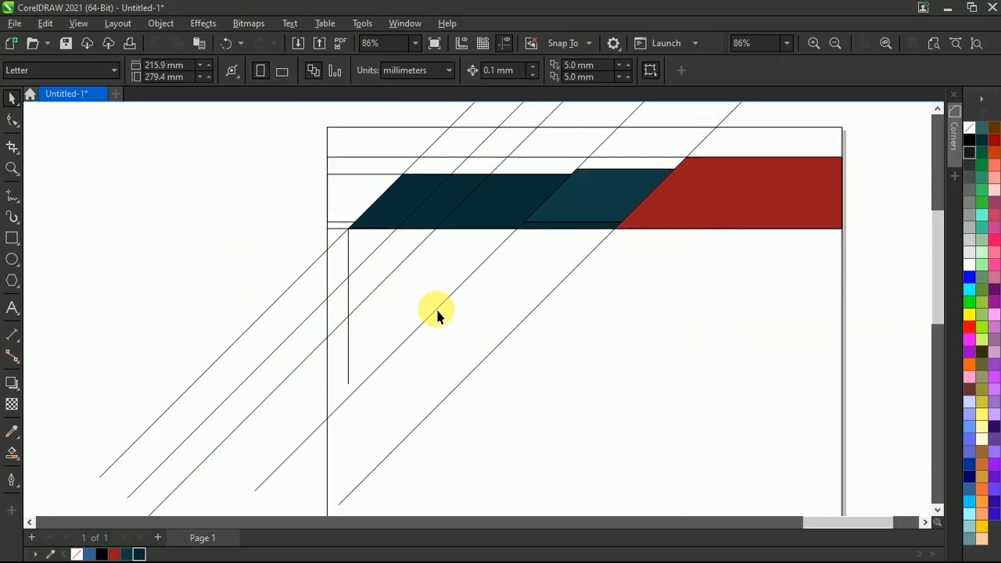
Smart Fill in blue the triangle beneath the left parallelogram, between the vertical line and the first copied diagonal
{"action": "left_click", "coordinate": [12, 457]}
{"action": "scroll", "coordinate": [344, 258], "scroll_direction": "up", "scroll_amount": 1}
{"action": "left_click", "coordinate": [366, 243]}
{"action": "scroll", "coordinate": [380, 268], "scroll_direction": "down", "scroll_amount": 1}
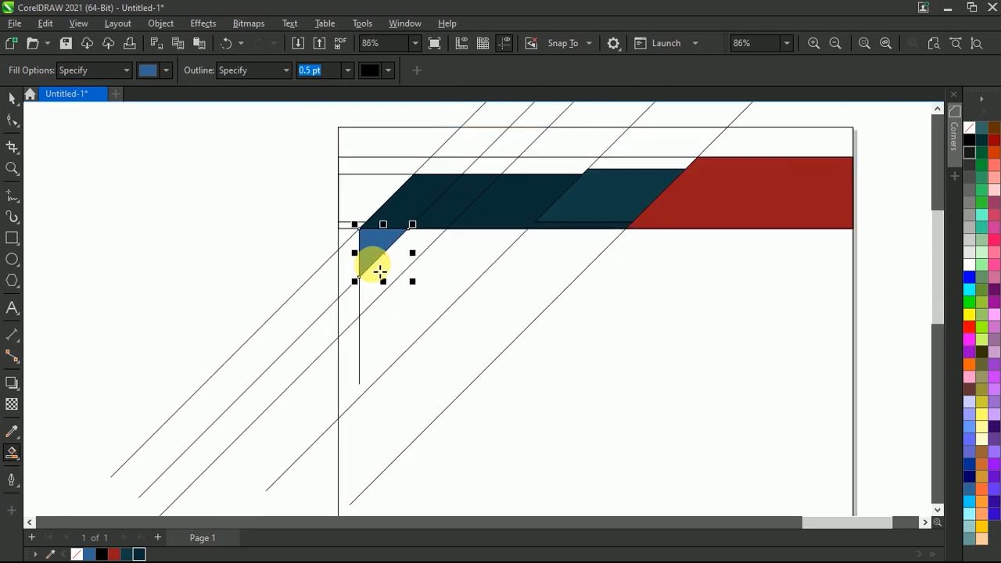
{"action": "key", "text": "space"}
{"action": "left_click", "coordinate": [254, 195]}
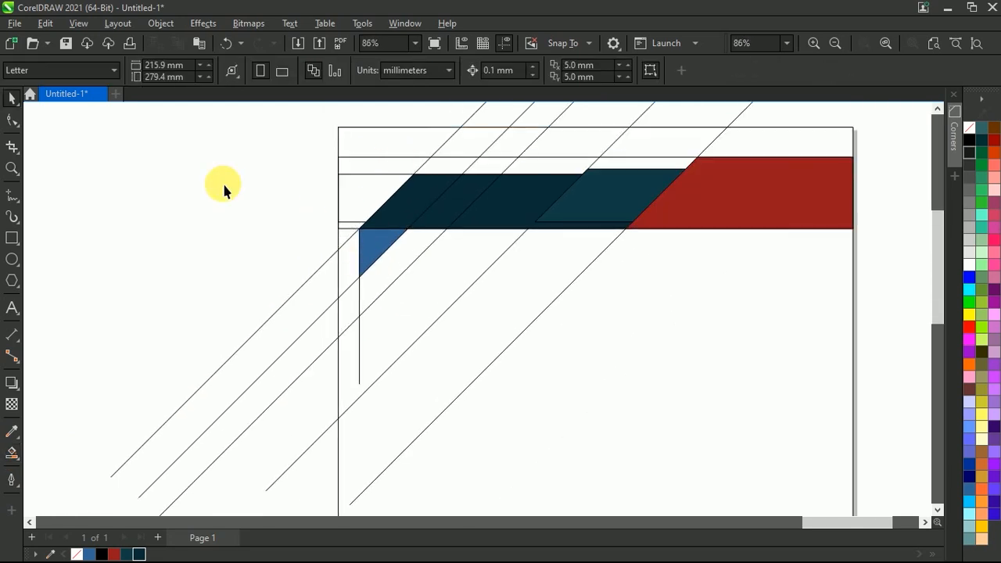
Draw a second vertical Freehand line downward from the midpoint of the blue triangle's slanted edge
{"action": "left_click", "coordinate": [18, 203]}
{"action": "scroll", "coordinate": [402, 275], "scroll_direction": "up", "scroll_amount": 3}
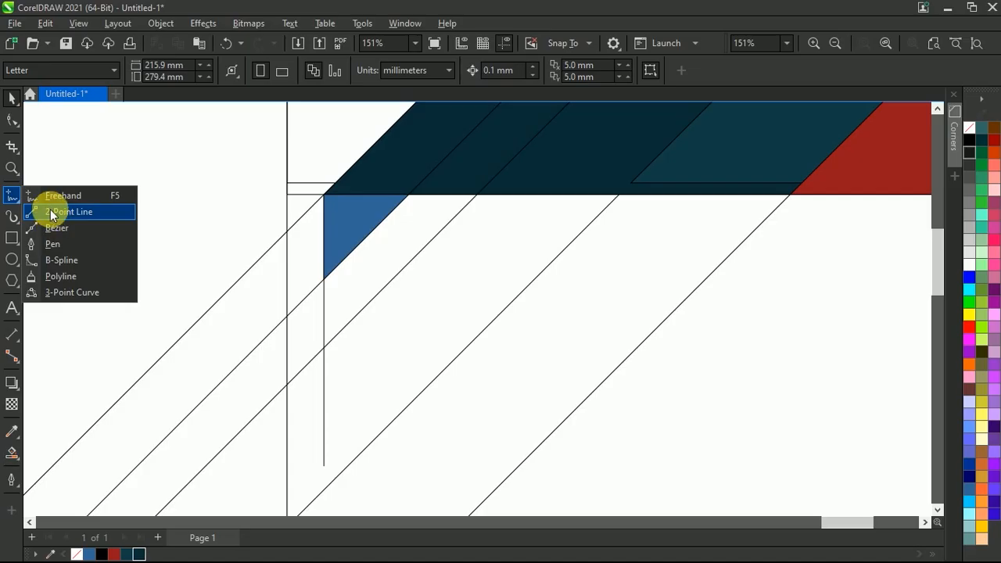
{"action": "left_click", "coordinate": [63, 195]}
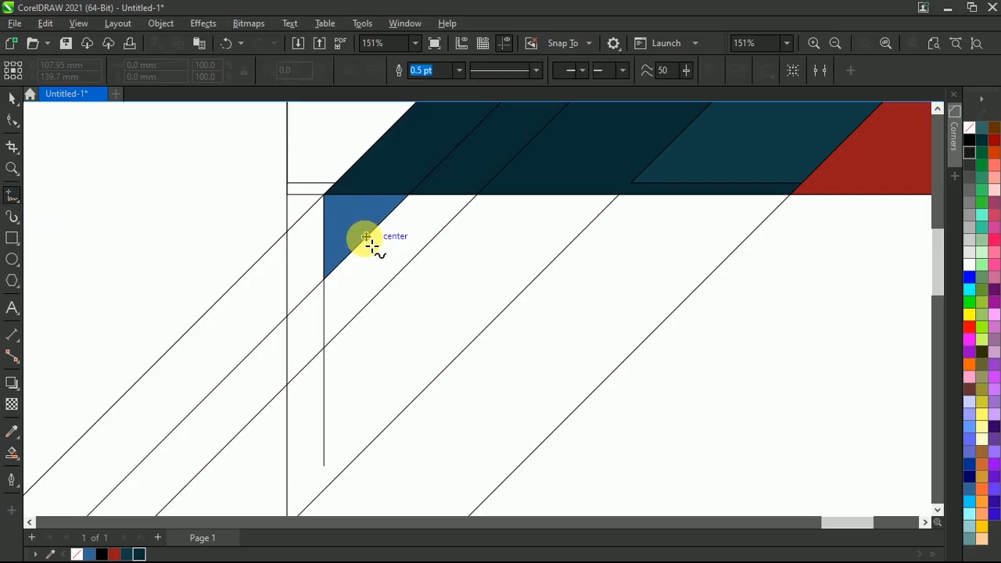
{"action": "left_click", "coordinate": [366, 237]}
{"action": "left_click", "coordinate": [350, 437], "text": "ctrl"}
{"action": "scroll", "coordinate": [399, 283], "scroll_direction": "down", "scroll_amount": 4}
{"action": "key", "text": "space"}
{"action": "left_click", "coordinate": [251, 241]}
Smart Fill in blue the two adjoining areas below the triangle, between the copied diagonals and out to the page's left edge
{"action": "scroll", "coordinate": [364, 290], "scroll_direction": "up", "scroll_amount": 1}
{"action": "left_click", "coordinate": [11, 452]}
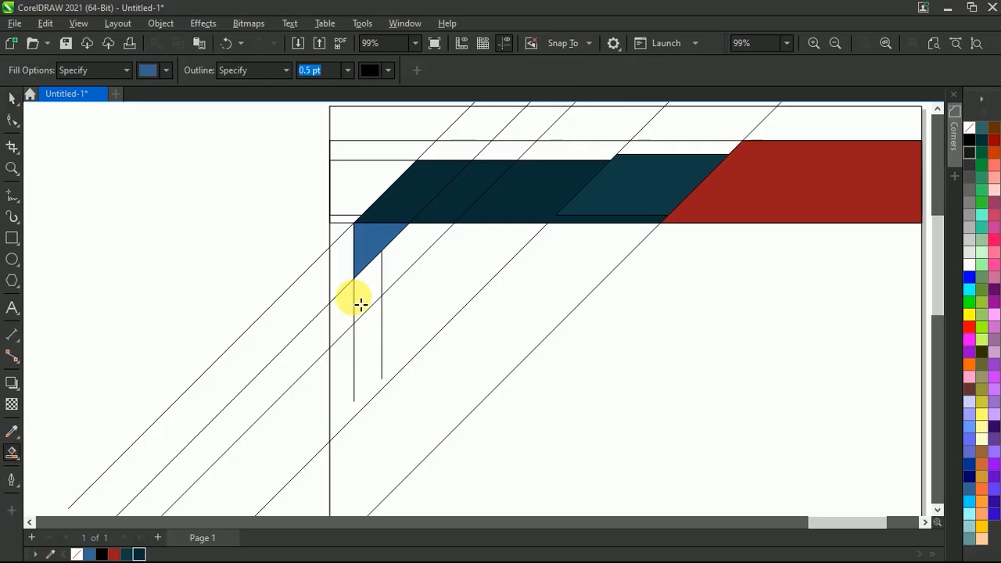
{"action": "left_click", "coordinate": [357, 300]}
{"action": "left_click", "coordinate": [346, 306]}
Weld the two new blue areas below the triangle into one slanted shape
{"action": "key", "text": "space"}
{"action": "left_click", "coordinate": [361, 290]}
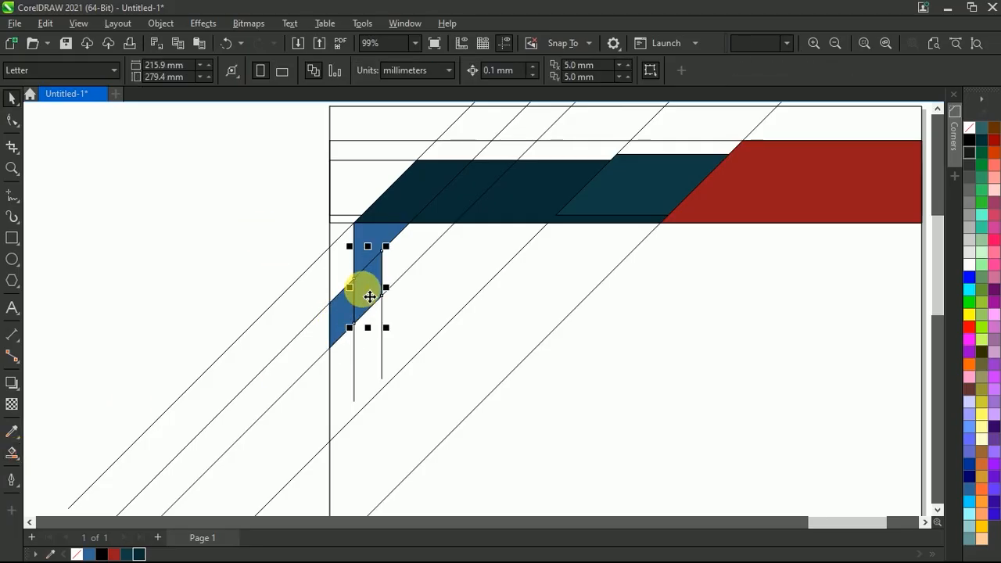
{"action": "left_click", "coordinate": [347, 314], "text": "shift"}
{"action": "left_click", "coordinate": [436, 72]}
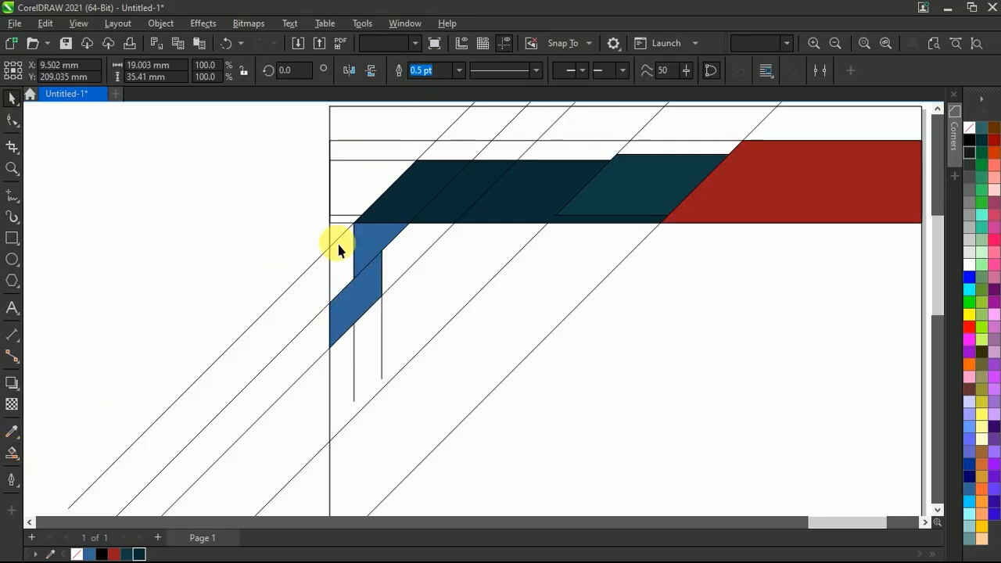
{"action": "left_click", "coordinate": [255, 228]}
Recolour the welded slanted shape dark teal and the triangle above it red from the document colours
{"action": "scroll", "coordinate": [361, 262], "scroll_direction": "up", "scroll_amount": 2}
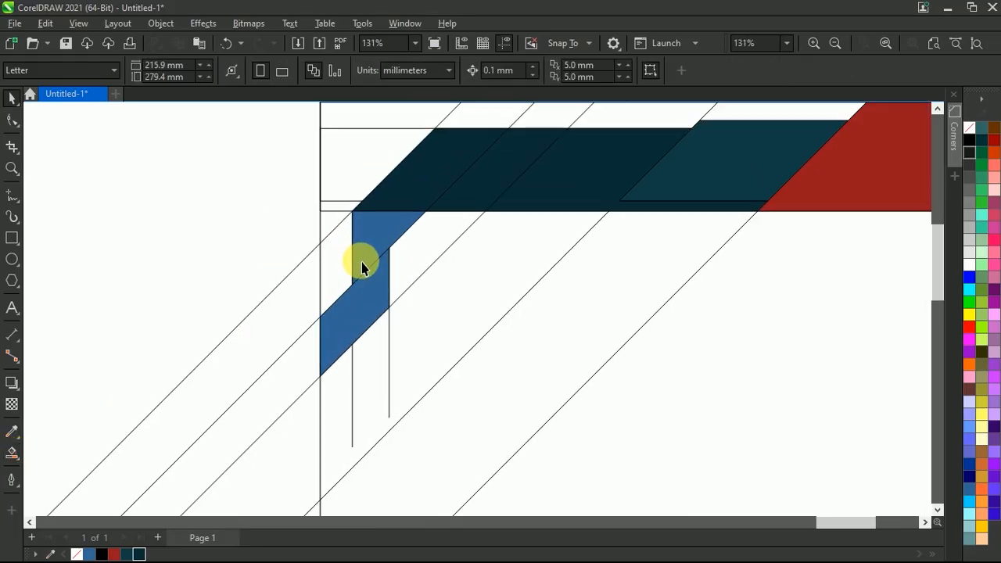
{"action": "left_click", "coordinate": [367, 305]}
{"action": "left_click", "coordinate": [131, 554]}
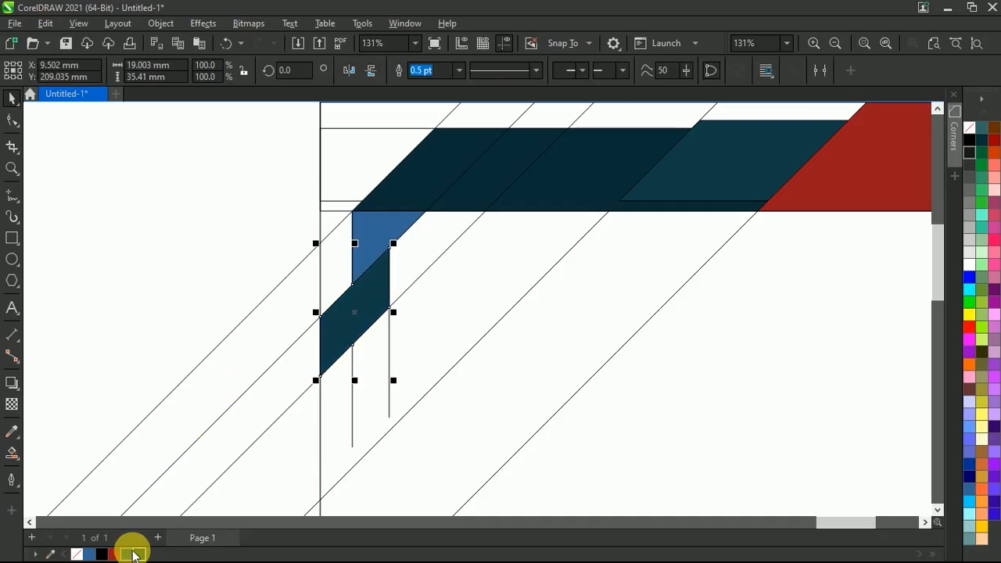
{"action": "left_click", "coordinate": [175, 270]}
{"action": "left_click", "coordinate": [375, 230]}
{"action": "left_click", "coordinate": [115, 554]}
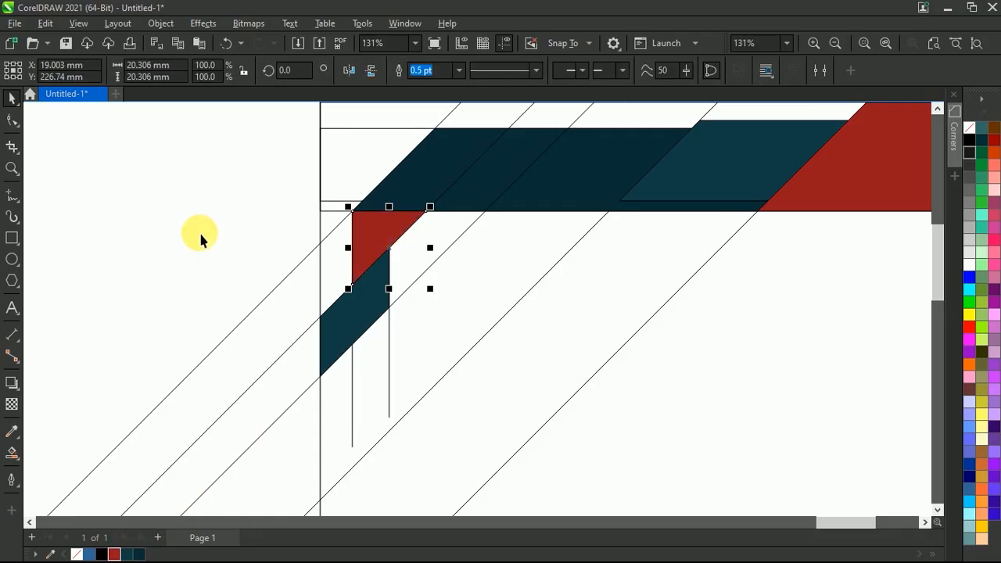
{"action": "left_click", "coordinate": [198, 230]}
Delete the four rightmost diagonal guide lines, keeping only the leftmost one
{"action": "scroll", "coordinate": [297, 257], "scroll_direction": "down", "scroll_amount": 3}
{"action": "scroll", "coordinate": [346, 240], "scroll_direction": "up", "scroll_amount": 1}
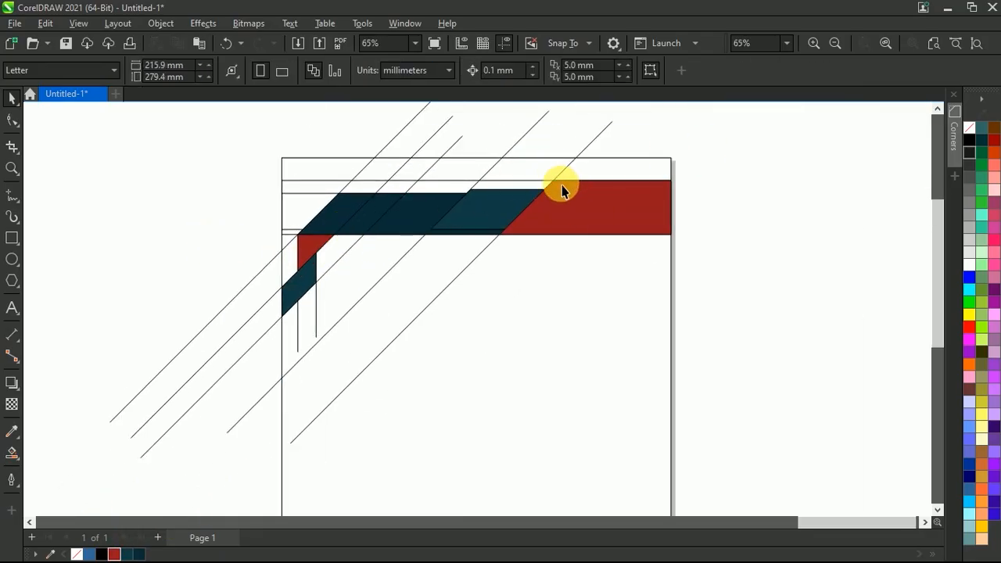
{"action": "scroll", "coordinate": [554, 176], "scroll_direction": "down", "scroll_amount": 1}
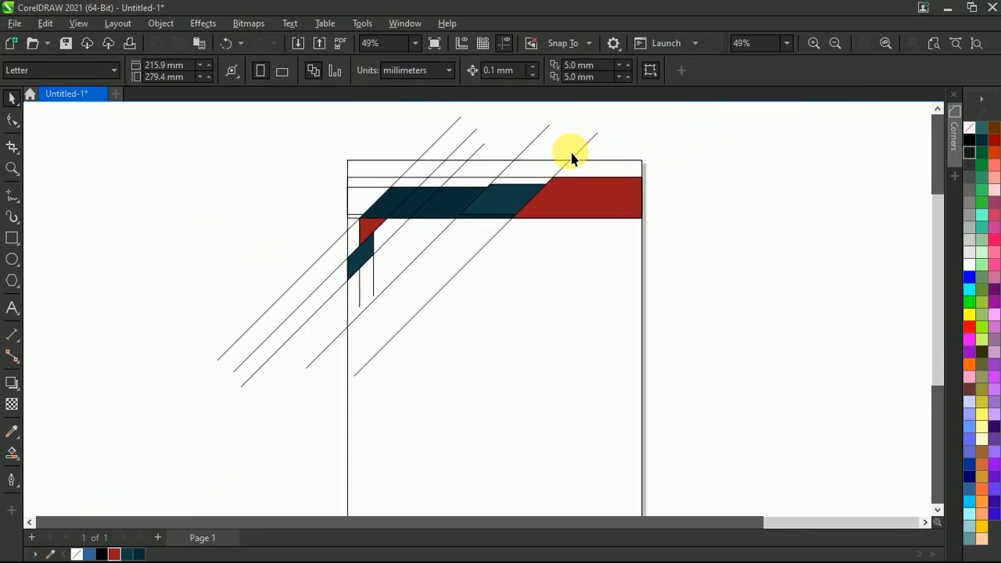
{"action": "left_click", "coordinate": [583, 151]}
{"action": "key", "text": "Delete"}
{"action": "left_click", "coordinate": [537, 137]}
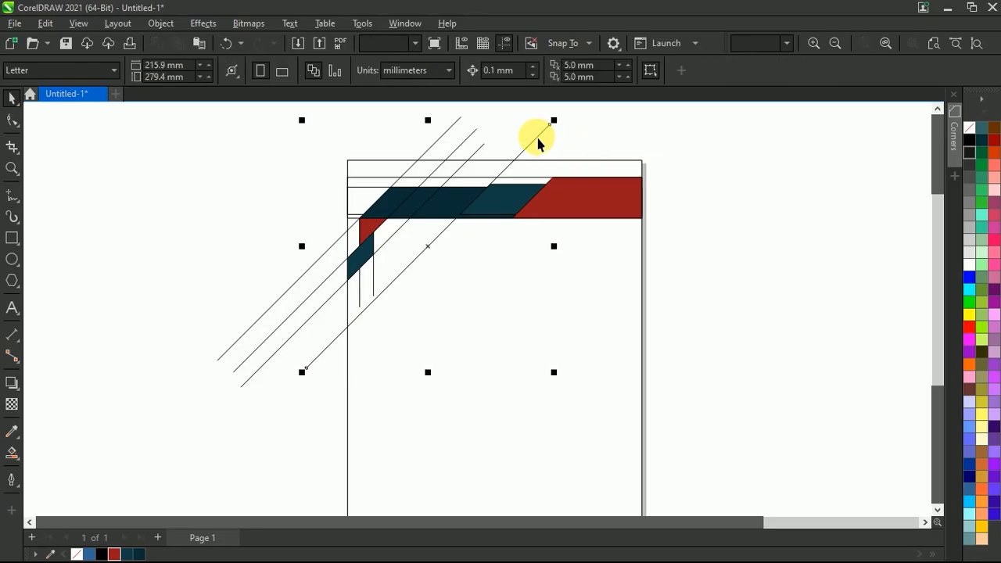
{"action": "key", "text": "Delete"}
{"action": "left_click", "coordinate": [470, 146]}
{"action": "key", "text": "Delete"}
{"action": "left_click", "coordinate": [478, 149]}
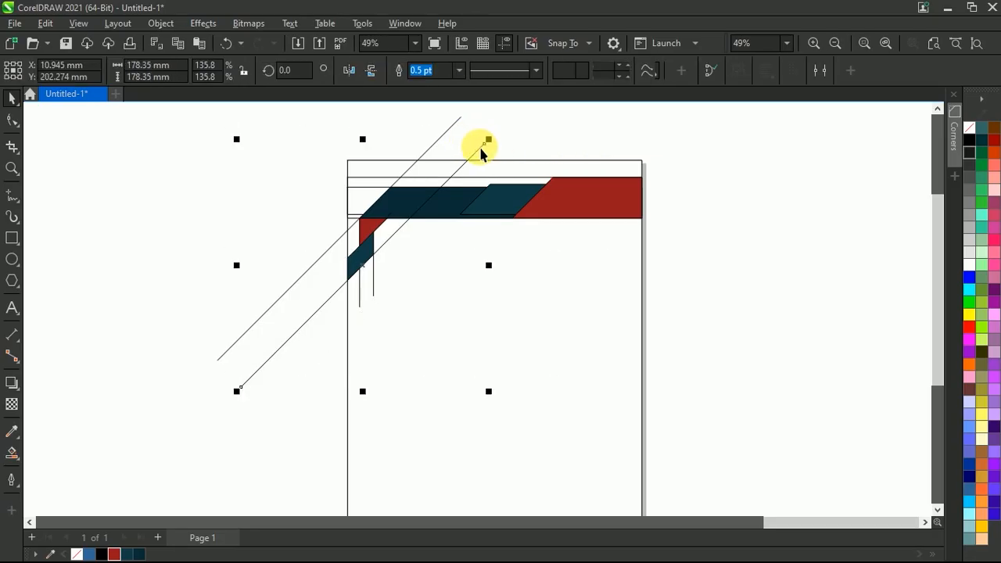
{"action": "key", "text": "Delete"}
Delete the two vertical guide lines beneath the small red and teal shapes
{"action": "scroll", "coordinate": [478, 121], "scroll_direction": "down", "scroll_amount": 1}
{"action": "scroll", "coordinate": [391, 233], "scroll_direction": "up", "scroll_amount": 4}
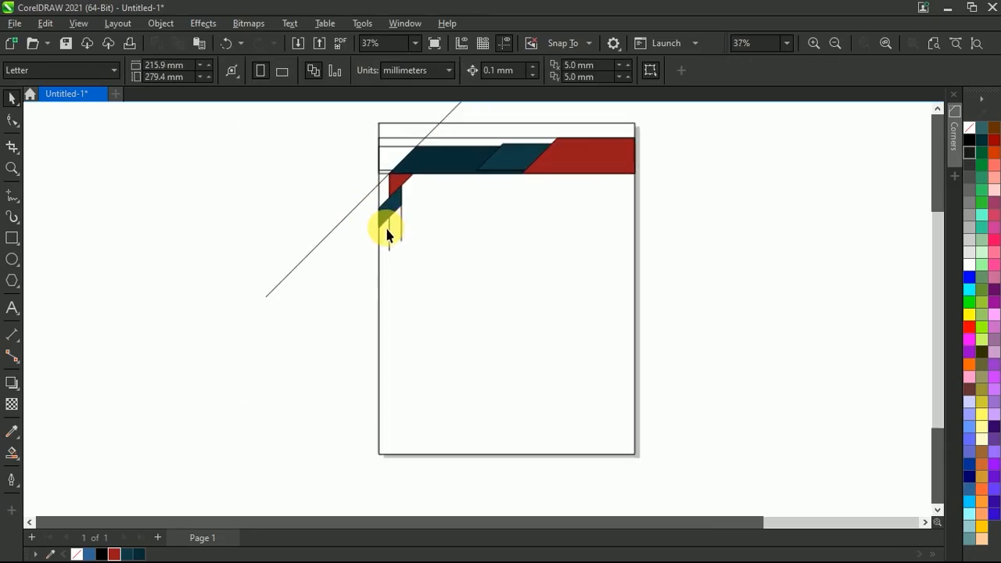
{"action": "left_click", "coordinate": [395, 234]}
{"action": "key", "text": "Delete"}
{"action": "left_click", "coordinate": [423, 226]}
{"action": "key", "text": "Delete"}
Place two closely spaced parallel copies of the remaining diagonal line across the page's lower-right corner
{"action": "scroll", "coordinate": [425, 234], "scroll_direction": "down", "scroll_amount": 3}
{"action": "scroll", "coordinate": [424, 233], "scroll_direction": "up", "scroll_amount": 1}
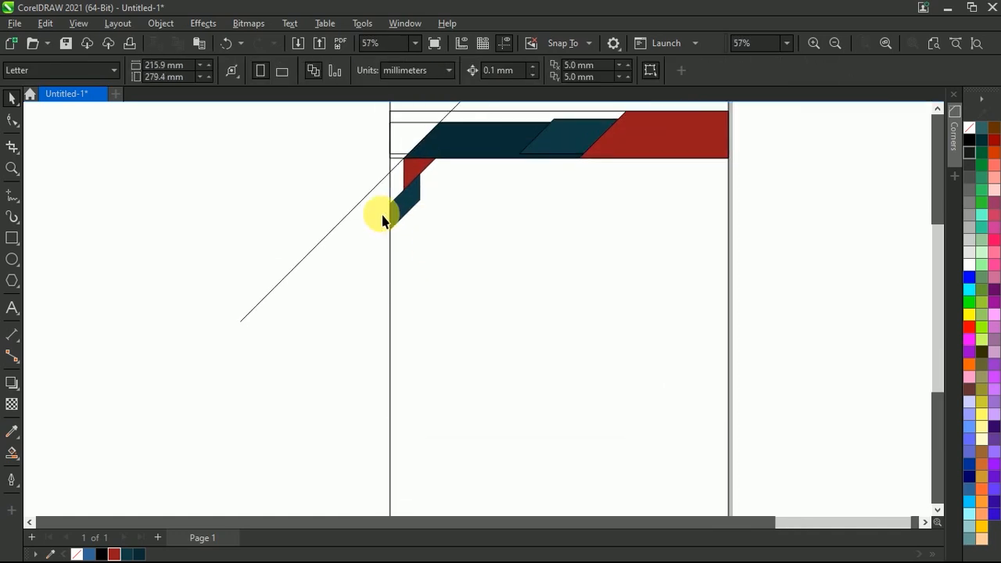
{"action": "left_click_drag", "start_coordinate": [369, 194], "coordinate": [537, 371]}
{"action": "scroll", "coordinate": [473, 332], "scroll_direction": "down", "scroll_amount": 2}
{"action": "scroll", "coordinate": [508, 291], "scroll_direction": "up", "scroll_amount": 2}
{"action": "left_click_drag", "start_coordinate": [516, 311], "coordinate": [583, 373]}
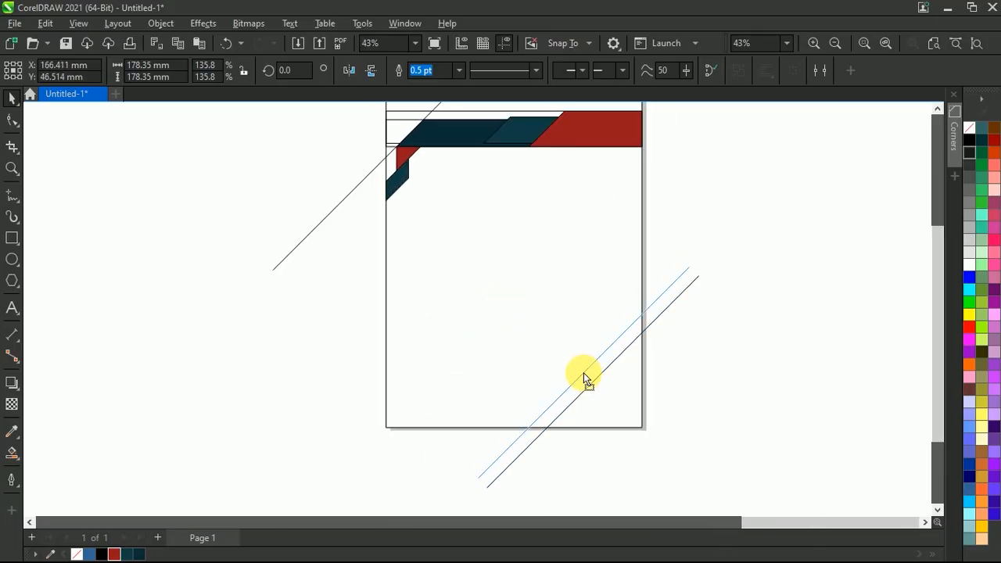
{"action": "left_click", "coordinate": [747, 270]}
Delete the original diagonal guide line beside the page's upper-left corner
{"action": "left_click", "coordinate": [326, 224]}
{"action": "left_click_drag", "start_coordinate": [326, 224], "coordinate": [226, 268]}
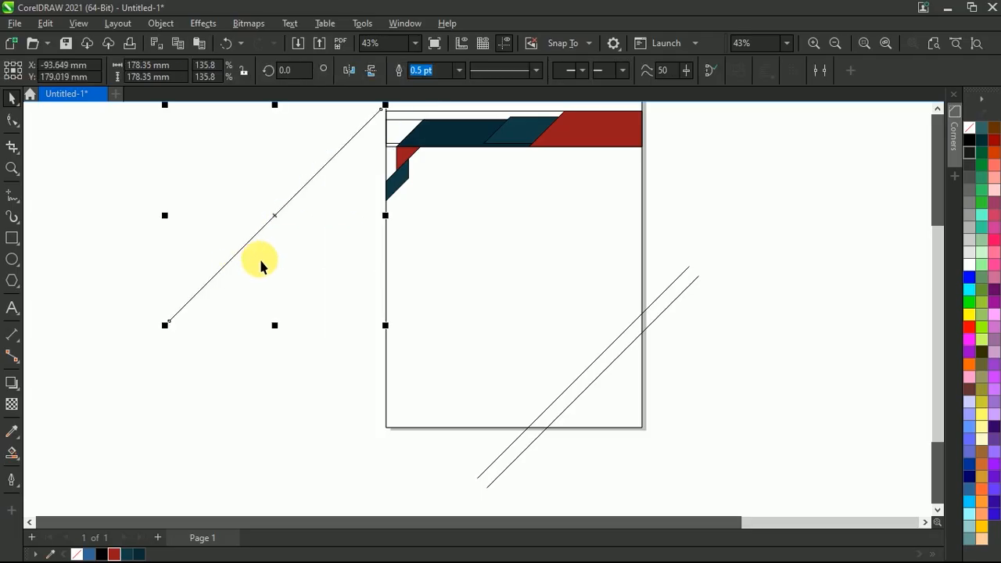
{"action": "key", "text": "Delete"}
Draw a rectangle on the page's bottom edge and widen it to about 92 by 14 mm
{"action": "left_click", "coordinate": [11, 241]}
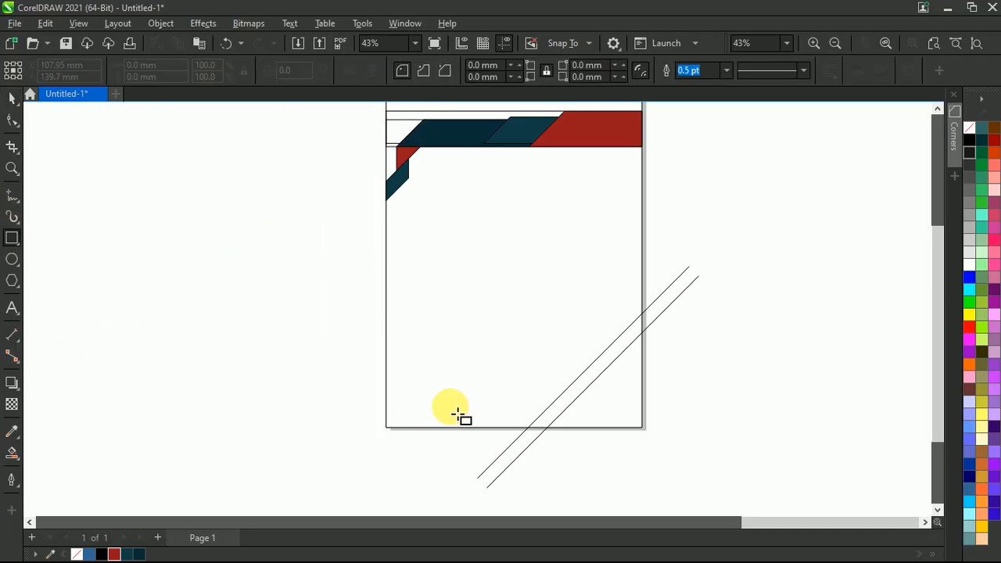
{"action": "left_click_drag", "start_coordinate": [508, 427], "coordinate": [411, 414]}
{"action": "scroll", "coordinate": [471, 418], "scroll_direction": "up", "scroll_amount": 3}
{"action": "mouse_move", "coordinate": [552, 420]}
{"action": "left_mouse_down"}
{"action": "mouse_move", "coordinate": [581, 423]}
{"action": "mouse_move", "coordinate": [562, 420]}
{"action": "left_mouse_up"}
Skew the bottom rectangle's top edge to the right so its sides run parallel to the diagonal lines
{"action": "left_click", "coordinate": [469, 420]}
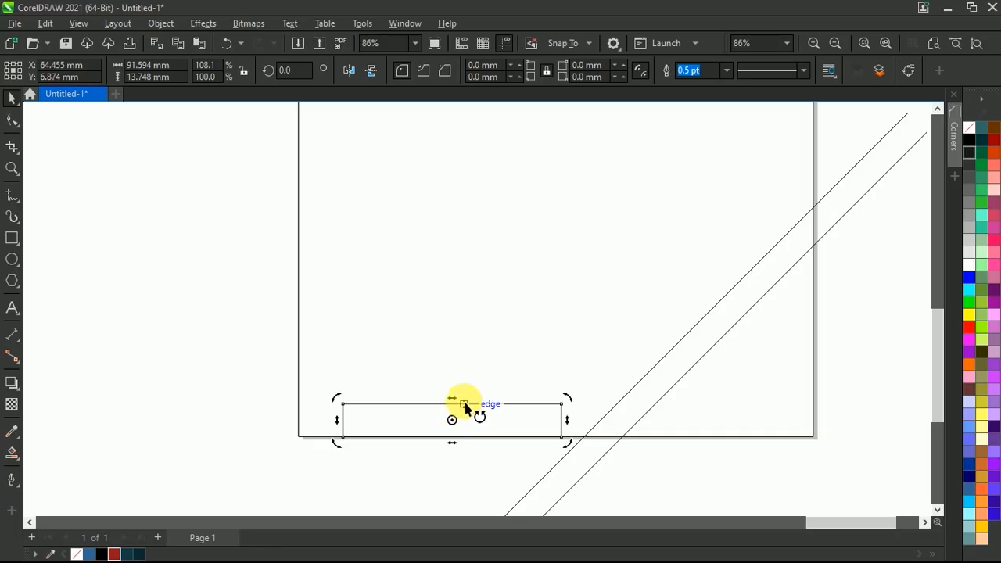
{"action": "left_click_drag", "start_coordinate": [454, 397], "coordinate": [486, 402]}
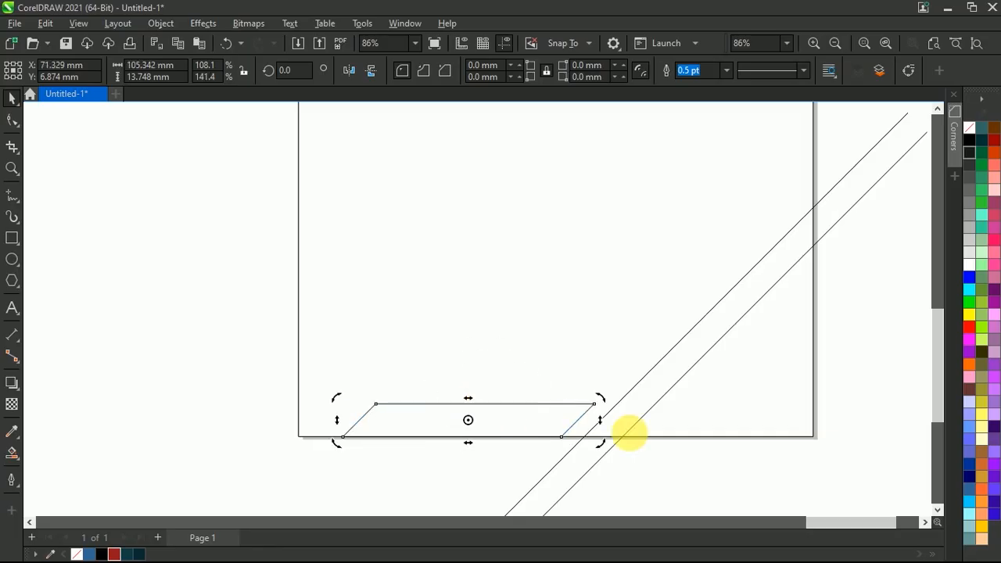
{"action": "scroll", "coordinate": [458, 413], "scroll_direction": "down", "scroll_amount": 2}
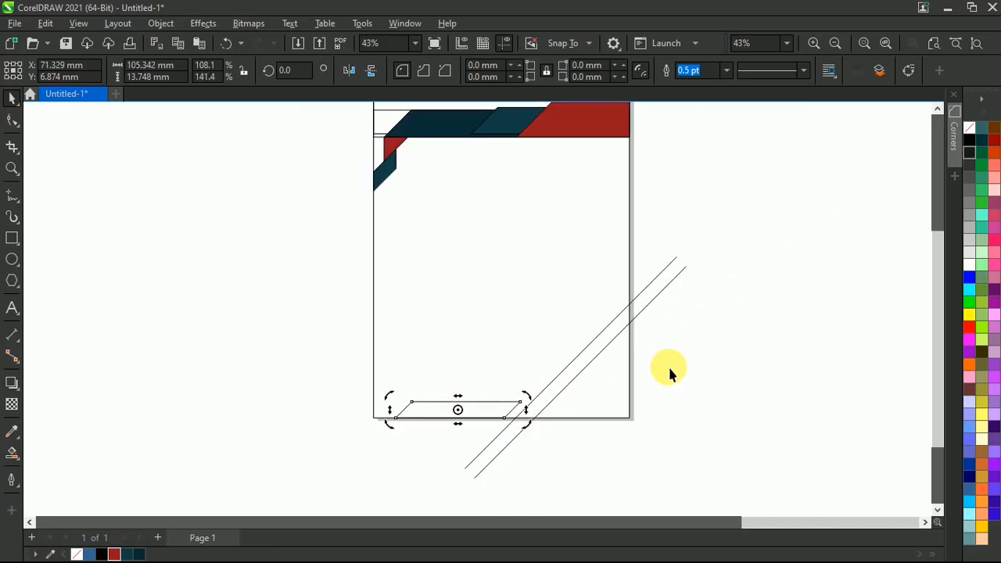
{"action": "left_click", "coordinate": [632, 353]}
Smart Fill the page's lower-right corner triangle and the bottom parallelogram in blue
{"action": "scroll", "coordinate": [631, 353], "scroll_direction": "up", "scroll_amount": 1}
{"action": "scroll", "coordinate": [541, 447], "scroll_direction": "down", "scroll_amount": 1}
{"action": "scroll", "coordinate": [536, 446], "scroll_direction": "up", "scroll_amount": 1}
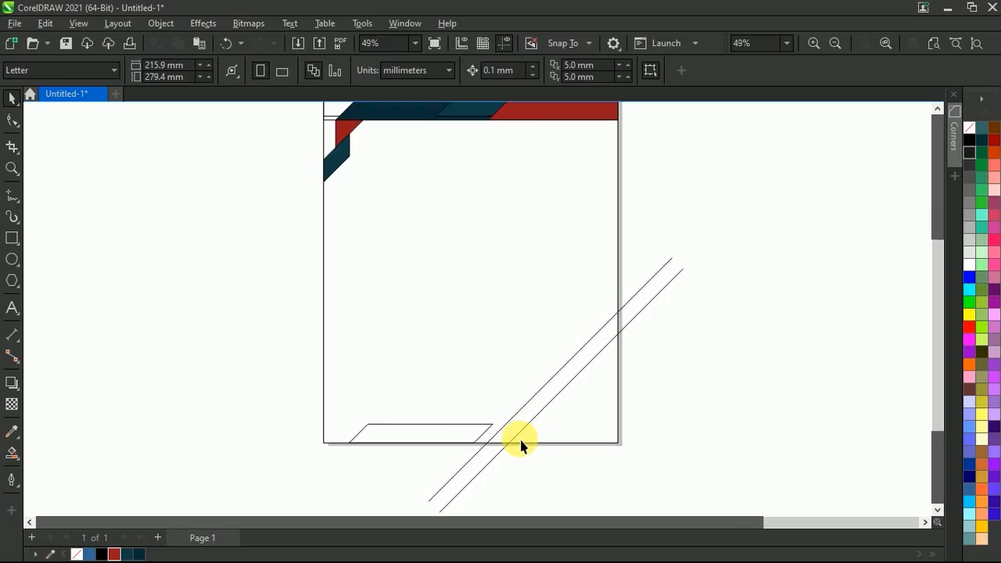
{"action": "left_click", "coordinate": [896, 39]}
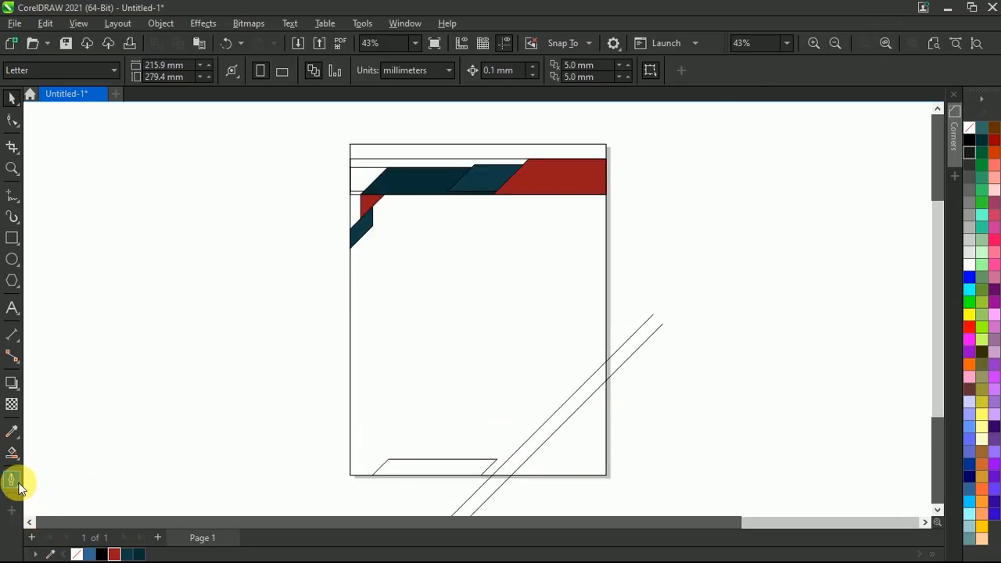
{"action": "left_click", "coordinate": [12, 454]}
{"action": "left_click", "coordinate": [573, 462]}
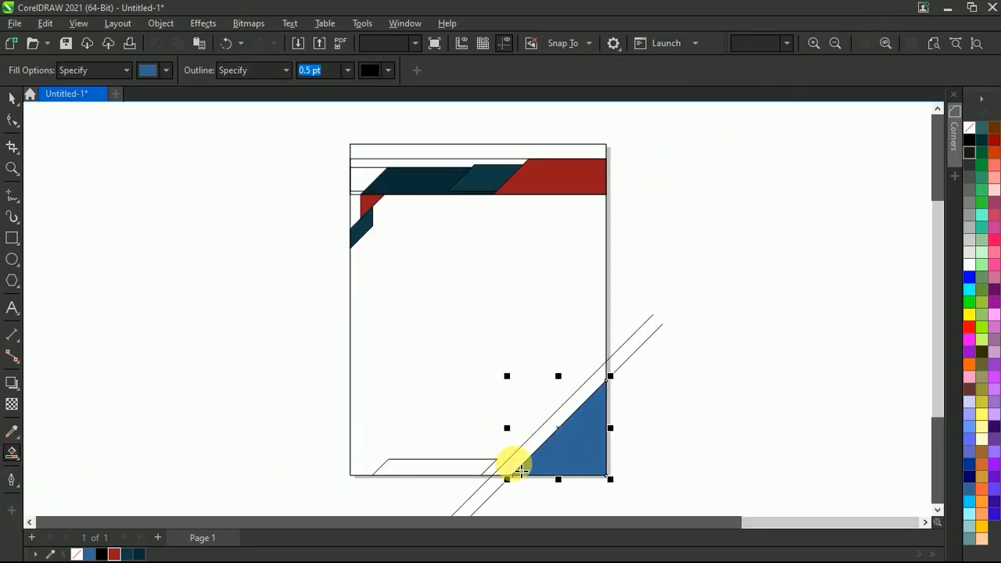
{"action": "left_click", "coordinate": [448, 474]}
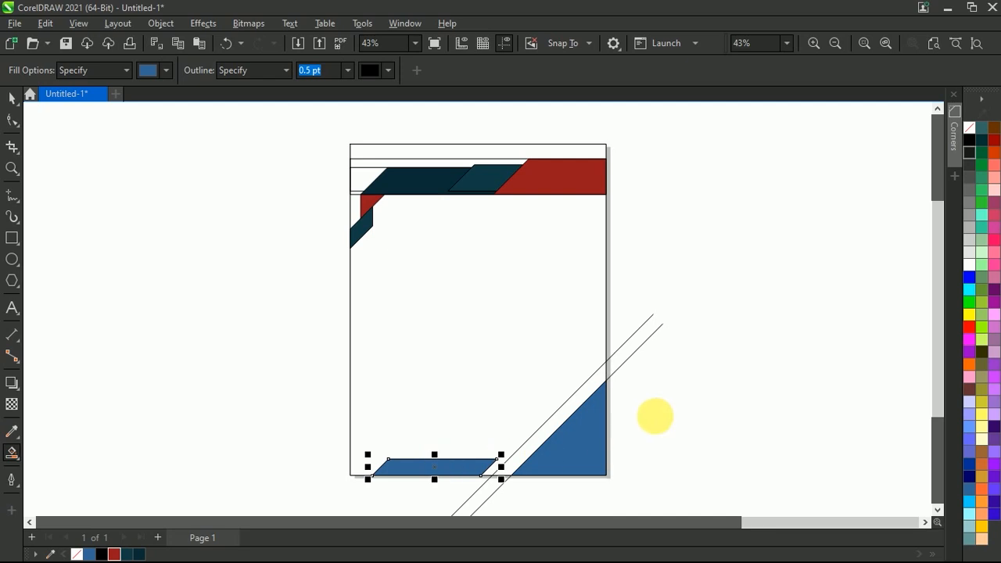
Delete the upper of the two diagonal guide lines crossing the page's lower-right corner
{"action": "key", "text": "space"}
{"action": "left_click", "coordinate": [670, 344]}
{"action": "left_click", "coordinate": [649, 324]}
{"action": "key", "text": "Delete"}
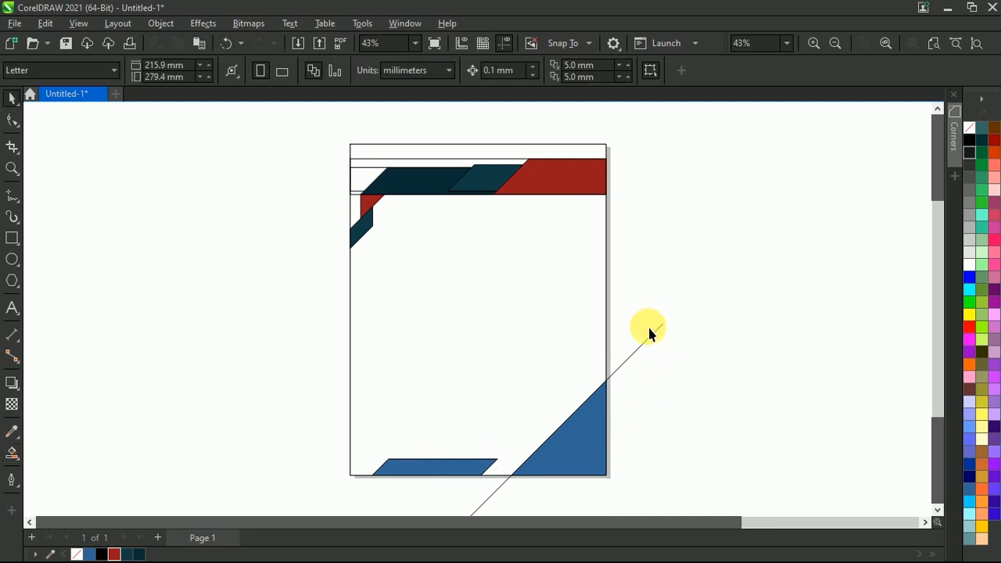
Delete the remaining diagonal guide line and recolour the corner triangle dark red and the bottom parallelogram dark navy
{"action": "left_click", "coordinate": [648, 342]}
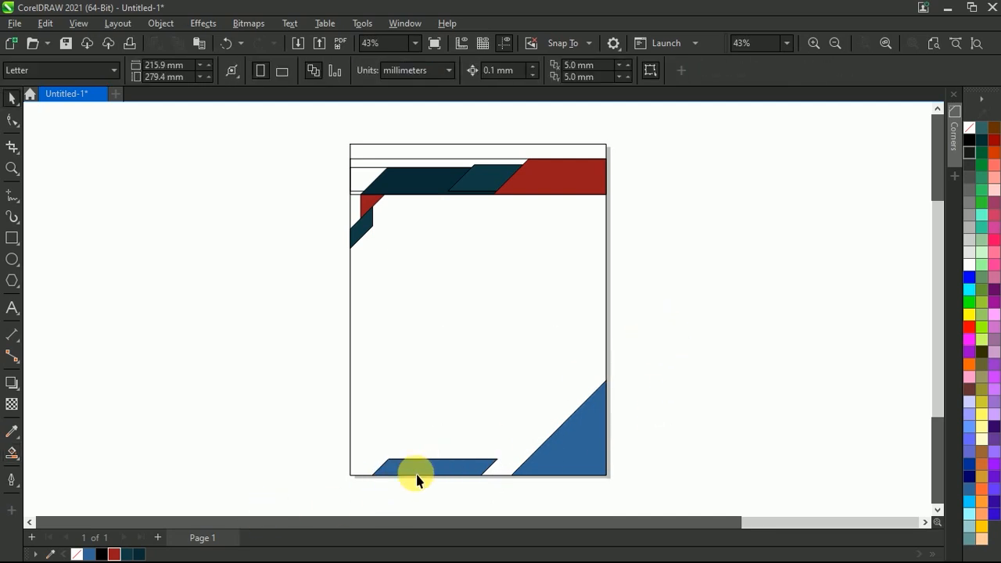
{"action": "left_click", "coordinate": [556, 442]}
{"action": "left_click", "coordinate": [114, 553]}
{"action": "left_click", "coordinate": [449, 465]}
{"action": "left_click", "coordinate": [139, 552]}
{"action": "left_click", "coordinate": [208, 409]}
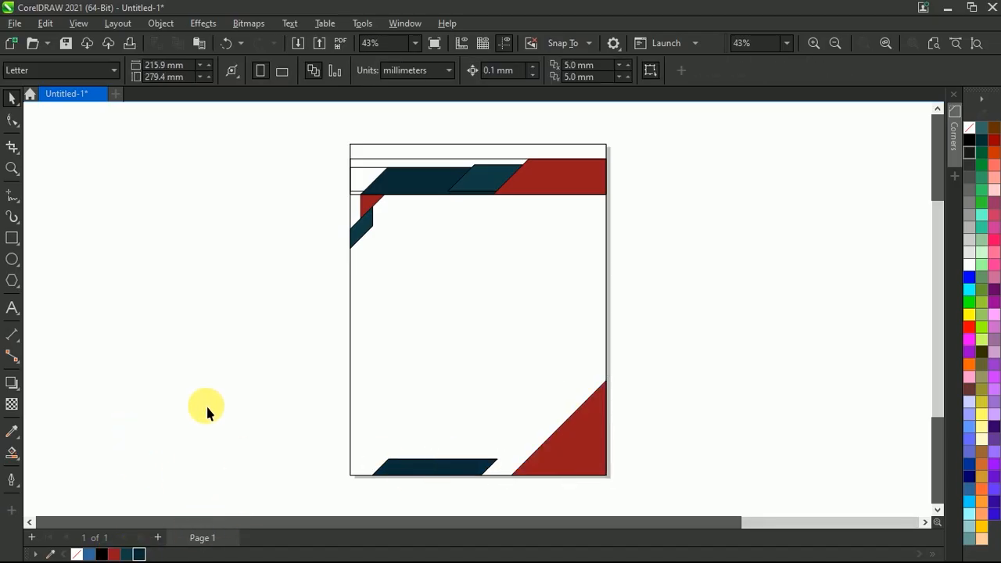
Delete the leftover construction rectangles behind the header colour bands
{"action": "left_click_drag", "start_coordinate": [364, 179], "coordinate": [347, 168]}
{"action": "key", "text": "Delete"}
{"action": "left_click", "coordinate": [378, 168]}
{"action": "key", "text": "Delete"}
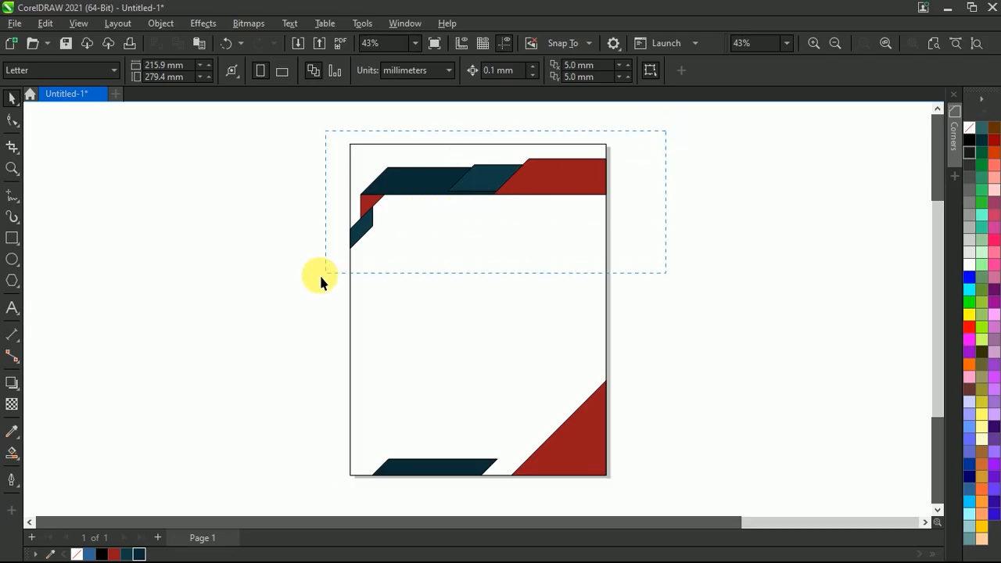
Try to remove the outlines from the header colour bands
{"action": "left_click_drag", "start_coordinate": [319, 273], "coordinate": [321, 275]}
{"action": "right_click", "coordinate": [973, 132]}
{"action": "left_click", "coordinate": [892, 146]}
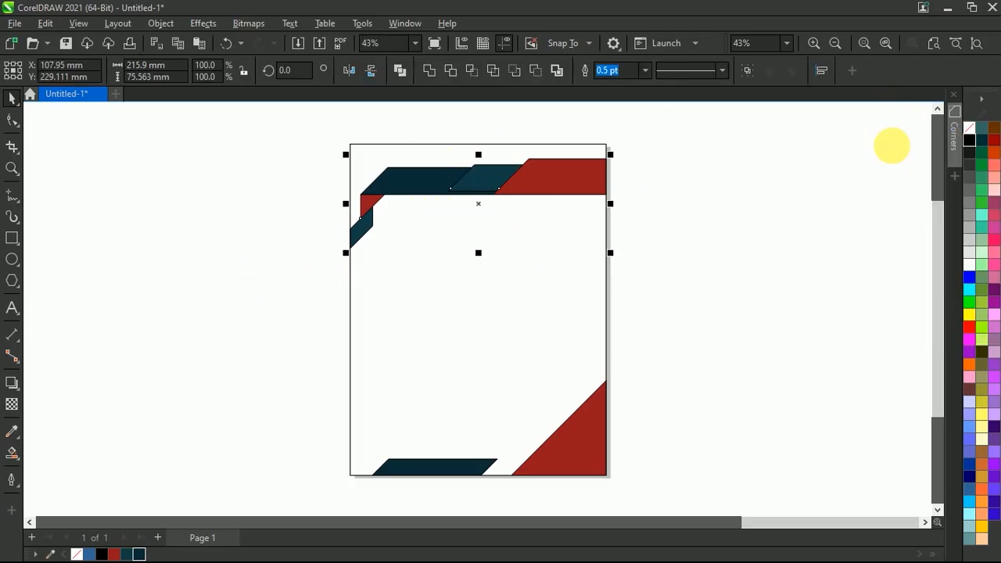
{"action": "left_click", "coordinate": [702, 187]}
{"action": "scroll", "coordinate": [501, 181], "scroll_direction": "up", "scroll_amount": 1}
{"action": "left_click", "coordinate": [479, 181]}
{"action": "right_click", "coordinate": [970, 129]}
{"action": "left_click", "coordinate": [921, 136]}
{"action": "left_click", "coordinate": [768, 162]}
Remove the outline from all header bands and the two small folded shapes on the page's left edge
{"action": "scroll", "coordinate": [633, 212], "scroll_direction": "down", "scroll_amount": 3}
{"action": "left_click", "coordinate": [409, 229]}
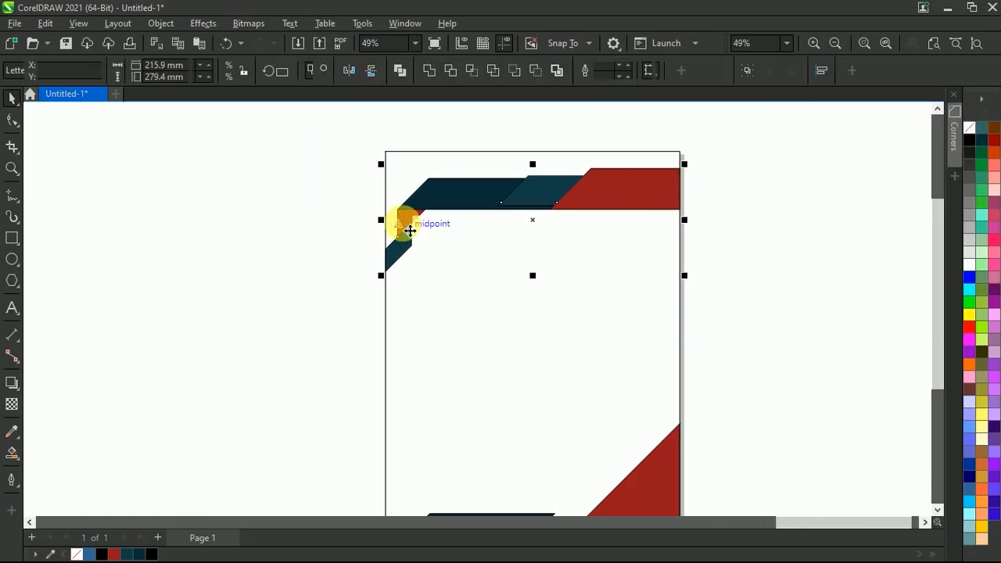
{"action": "scroll", "coordinate": [409, 229], "scroll_direction": "up", "scroll_amount": 2}
{"action": "right_click", "coordinate": [968, 129]}
{"action": "left_click", "coordinate": [920, 138]}
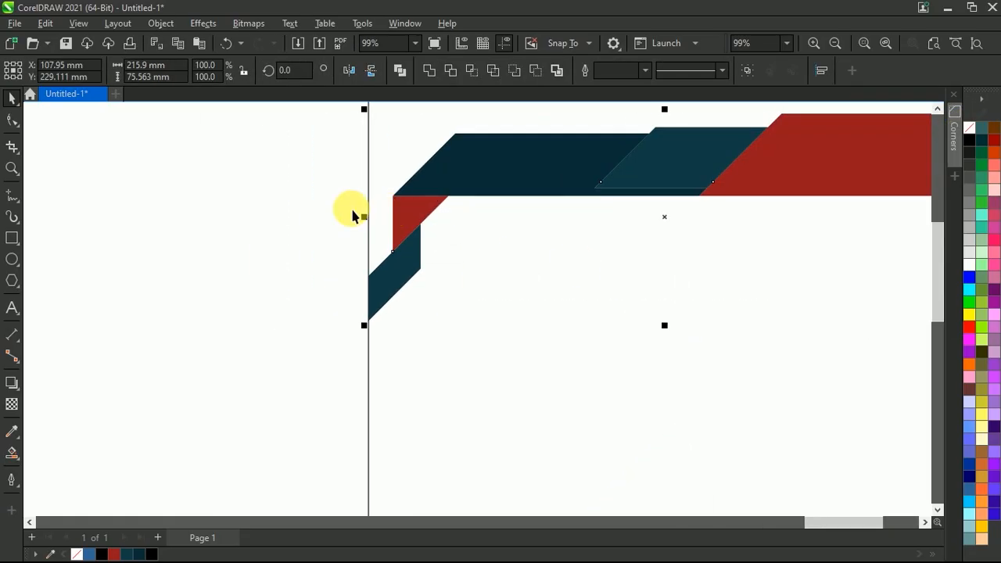
{"action": "left_click", "coordinate": [268, 258]}
Lengthen the bottom parallelogram by moving its slanted right end closer to the red corner triangle
{"action": "scroll", "coordinate": [268, 259], "scroll_direction": "down", "scroll_amount": 3}
{"action": "scroll", "coordinate": [504, 352], "scroll_direction": "down", "scroll_amount": 3}
{"action": "scroll", "coordinate": [498, 462], "scroll_direction": "up", "scroll_amount": 1}
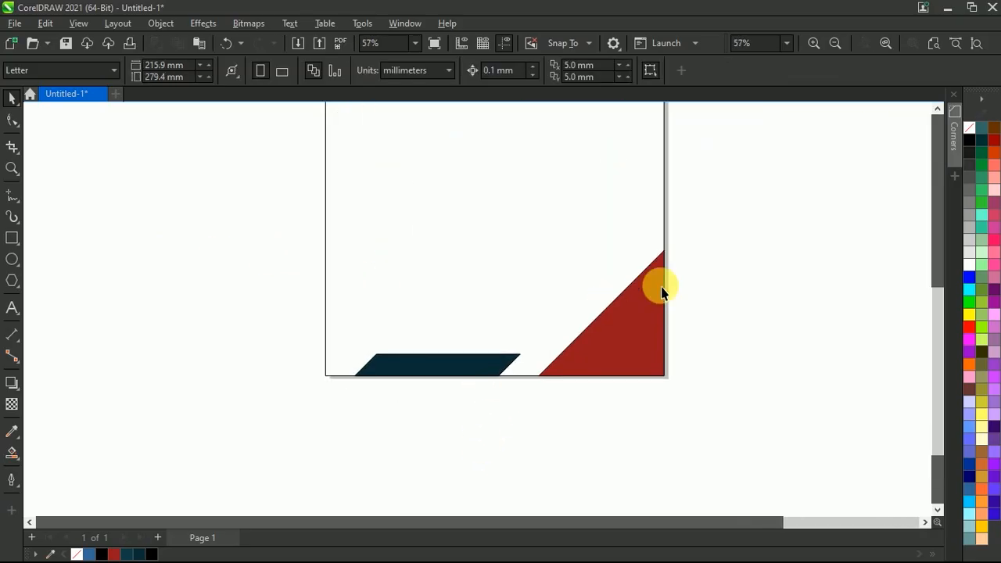
{"action": "left_click", "coordinate": [474, 364]}
{"action": "left_click", "coordinate": [12, 119]}
{"action": "scroll", "coordinate": [496, 398], "scroll_direction": "up", "scroll_amount": 2}
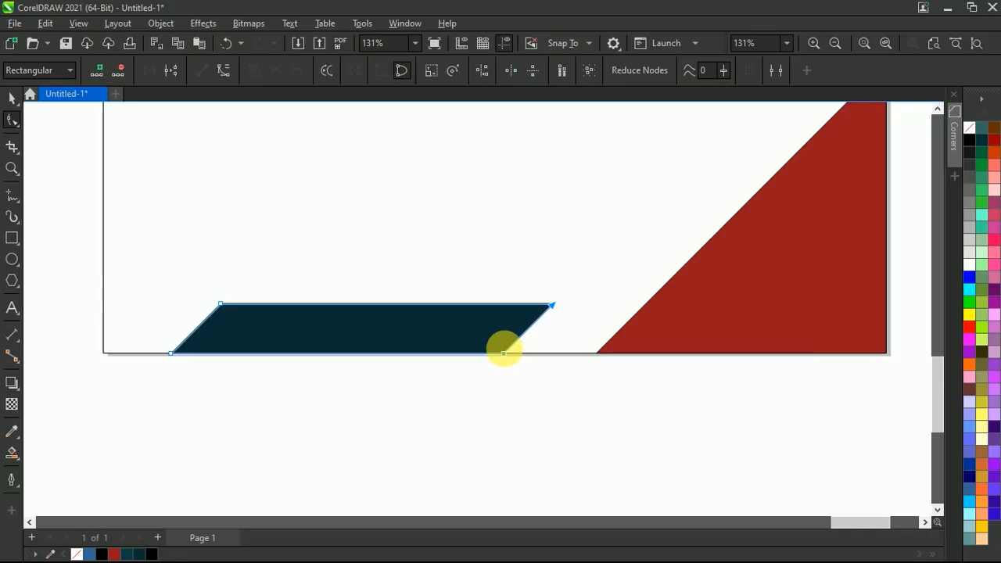
{"action": "left_click_drag", "start_coordinate": [507, 356], "coordinate": [562, 354]}
{"action": "scroll", "coordinate": [562, 354], "scroll_direction": "down", "scroll_amount": 2}
{"action": "left_click", "coordinate": [11, 98]}
{"action": "left_click", "coordinate": [323, 210]}
{"action": "left_click", "coordinate": [936, 44]}
Fill the page-size background rectangle with a very light grey and remove its outline
{"action": "left_click", "coordinate": [472, 253]}
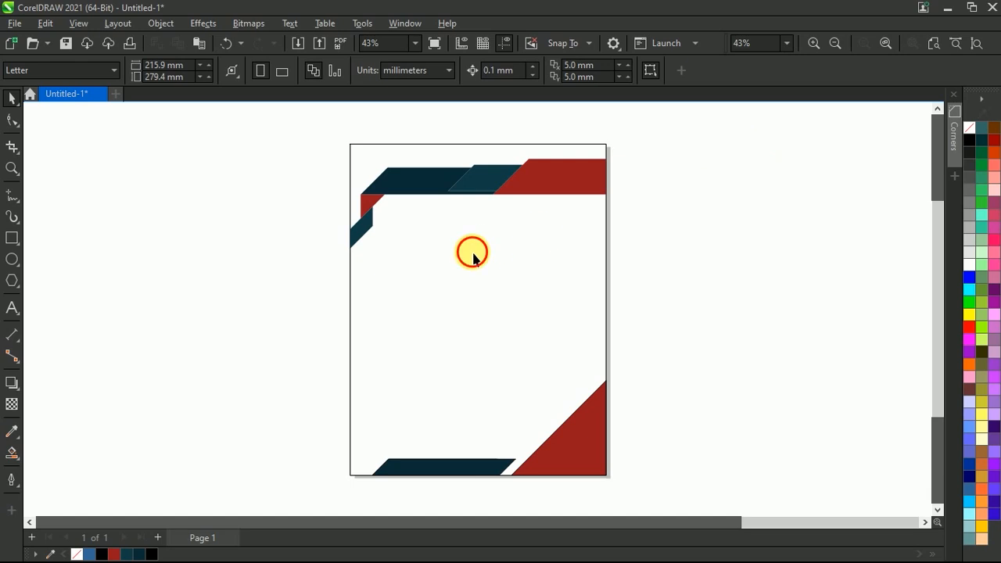
{"action": "left_click", "coordinate": [969, 252]}
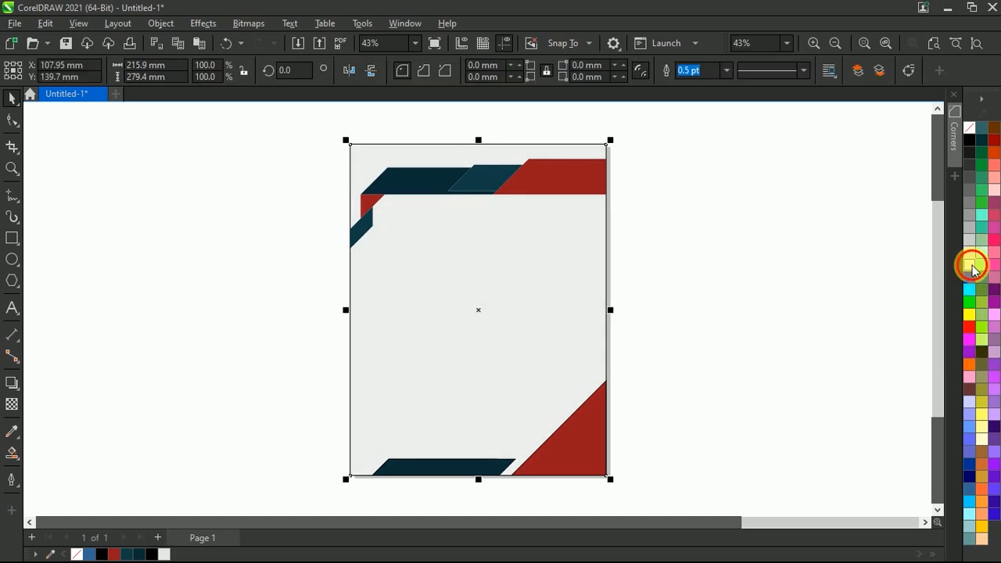
{"action": "right_click", "coordinate": [967, 133]}
{"action": "left_click", "coordinate": [911, 138]}
{"action": "left_click", "coordinate": [660, 176]}
Group the background rectangle with all header and footer shapes
{"action": "left_click_drag", "start_coordinate": [718, 134], "coordinate": [281, 500]}
{"action": "right_click", "coordinate": [429, 321]}
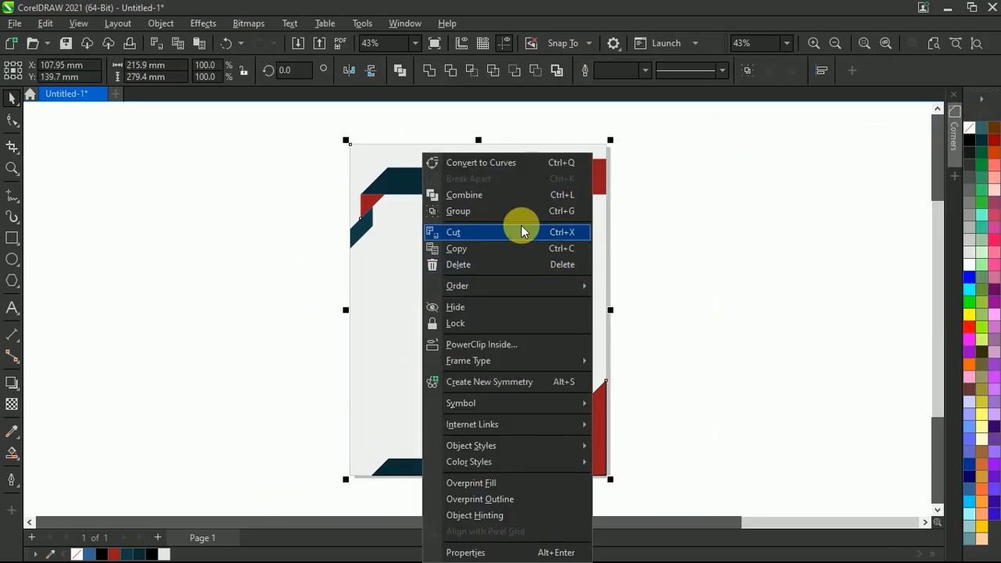
{"action": "left_click", "coordinate": [510, 208]}
{"action": "left_click", "coordinate": [726, 211]}
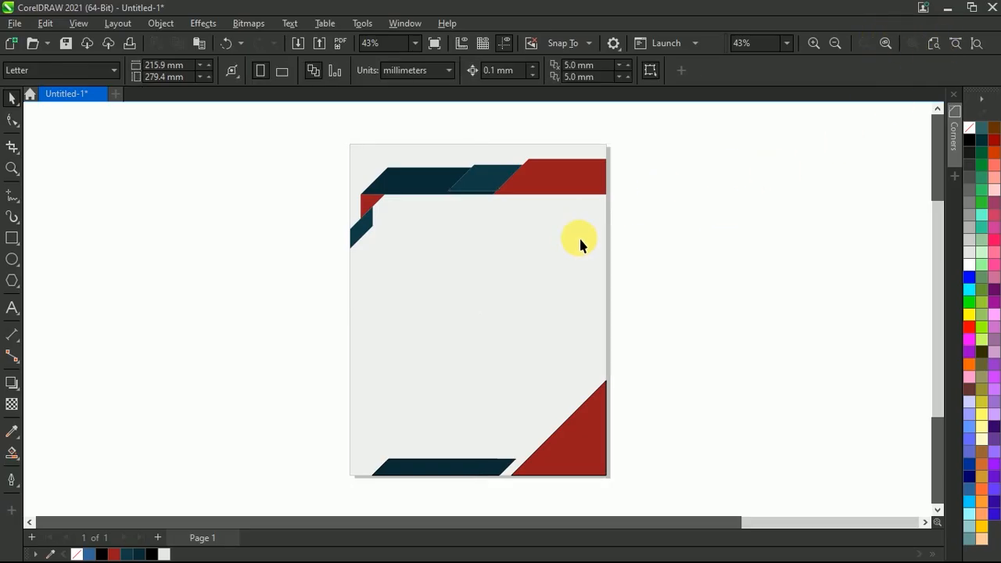
Add the text "Then Wright Text Here" in the blank area below the header
{"action": "left_click", "coordinate": [10, 307]}
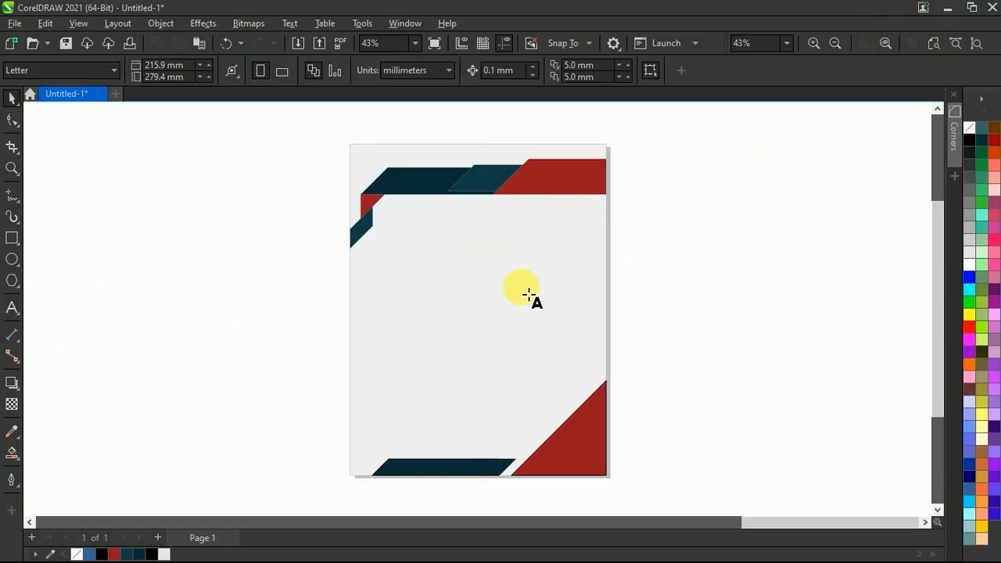
{"action": "left_click", "coordinate": [458, 250]}
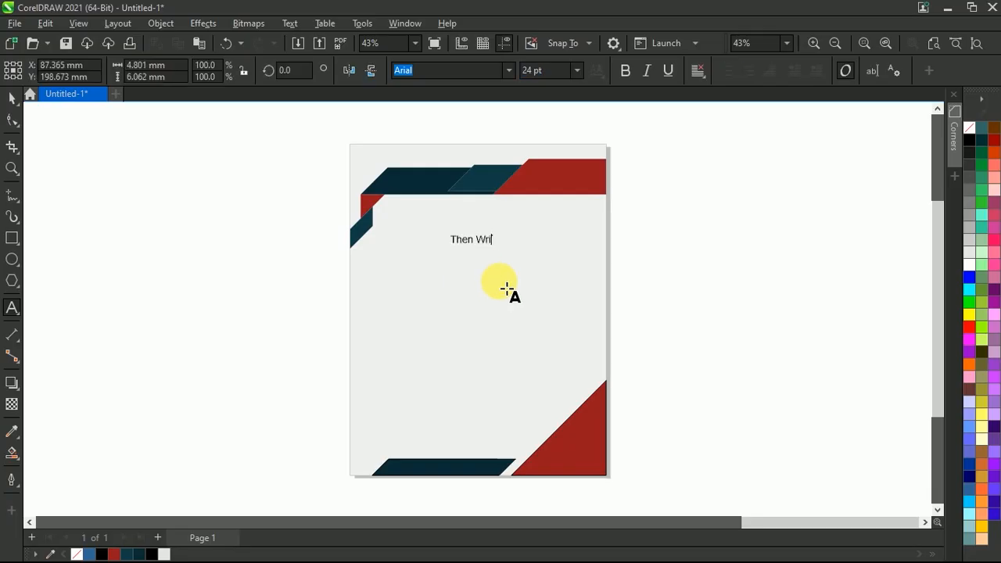
{"action": "left_click", "coordinate": [11, 98]}
Centre the text on the page background and enlarge it to about 176 mm wide
{"action": "left_click", "coordinate": [437, 281], "text": "shift"}
{"action": "key", "text": "e"}
{"action": "key", "text": "c"}
{"action": "left_click", "coordinate": [483, 312]}
{"action": "left_click_drag", "start_coordinate": [534, 329], "coordinate": [588, 336]}
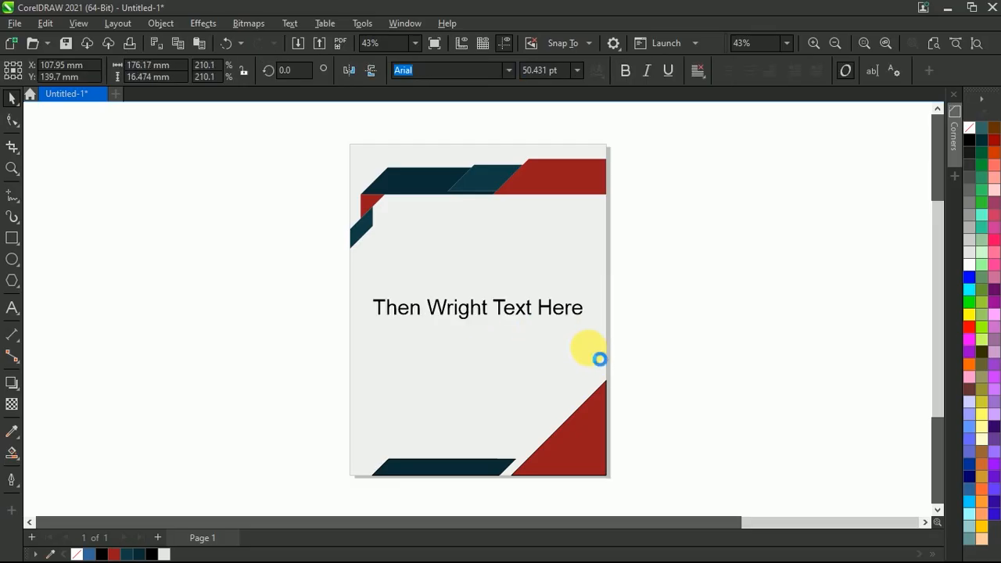
Set the text's font to Impact and centre it on the page background again
{"action": "left_click", "coordinate": [514, 70]}
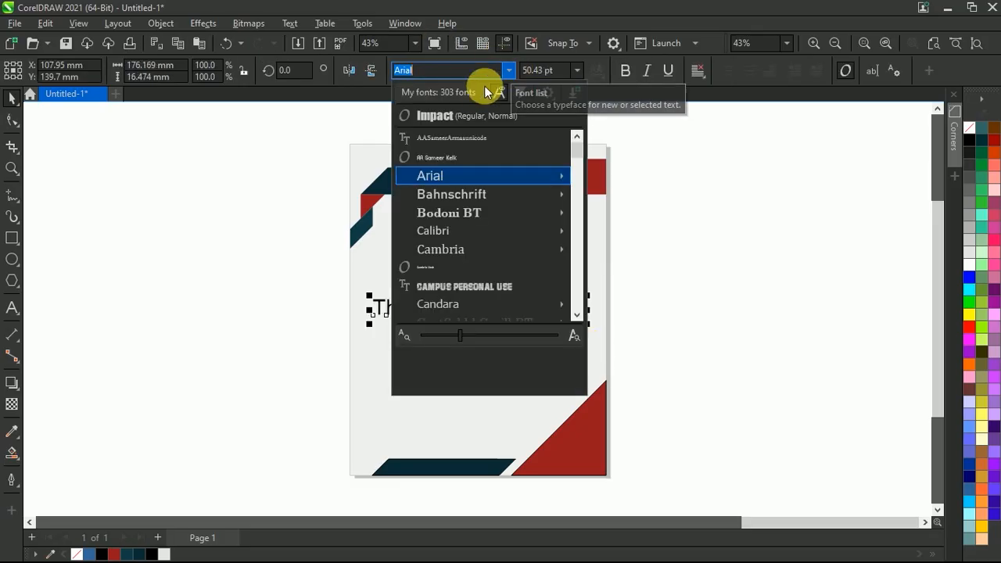
{"action": "left_click", "coordinate": [470, 115]}
{"action": "left_click", "coordinate": [520, 282]}
{"action": "key", "text": "e"}
{"action": "key", "text": "c"}
{"action": "left_click", "coordinate": [615, 310]}
Colour the text dark red and add a drop shadow offset about 1.6 mm down and to the left
{"action": "left_click", "coordinate": [556, 313]}
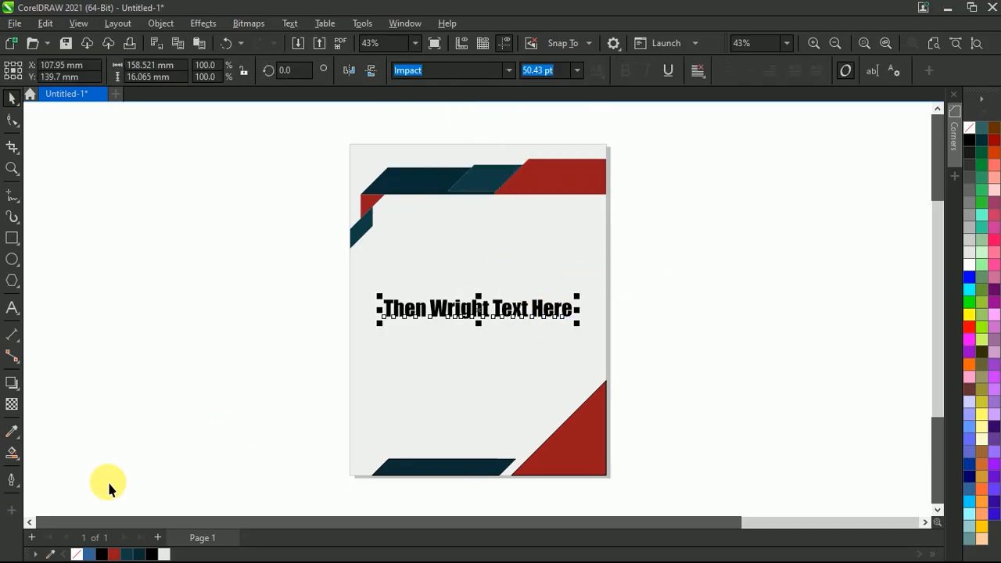
{"action": "left_click", "coordinate": [115, 554]}
{"action": "left_click", "coordinate": [9, 383]}
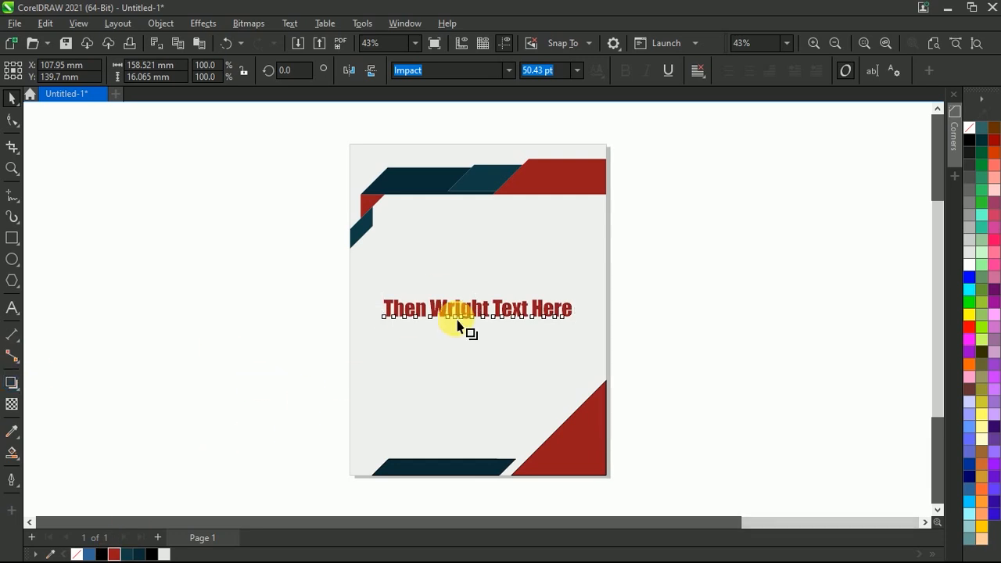
{"action": "scroll", "coordinate": [473, 320], "scroll_direction": "up", "scroll_amount": 2}
{"action": "left_click_drag", "start_coordinate": [487, 310], "coordinate": [473, 334]}
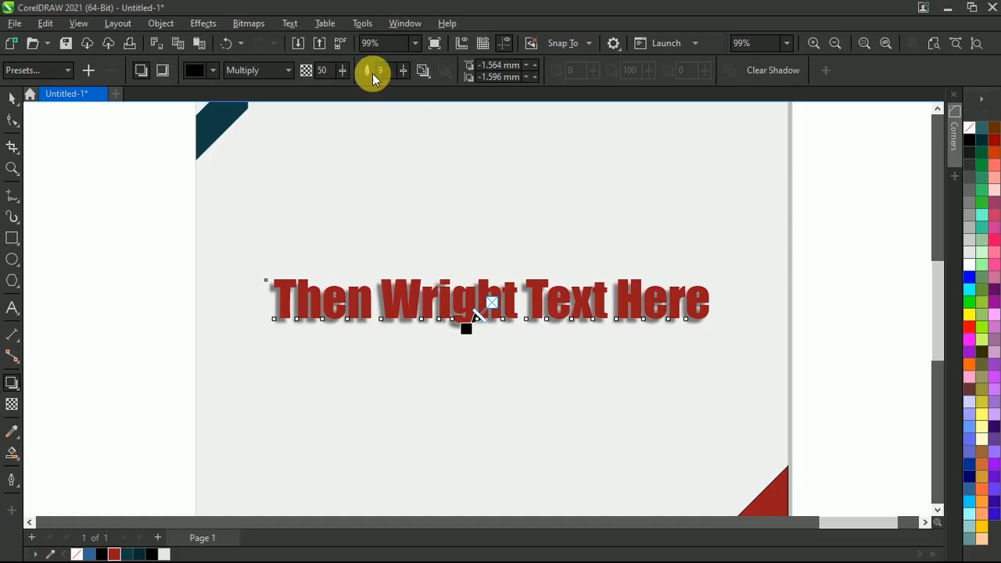
{"action": "left_click_drag", "start_coordinate": [345, 73], "coordinate": [335, 74]}
{"action": "left_click", "coordinate": [12, 97]}
{"action": "left_click", "coordinate": [72, 148]}
Fit the whole page in view and examine the finished letterhead in full-screen preview
{"action": "left_click", "coordinate": [954, 45]}
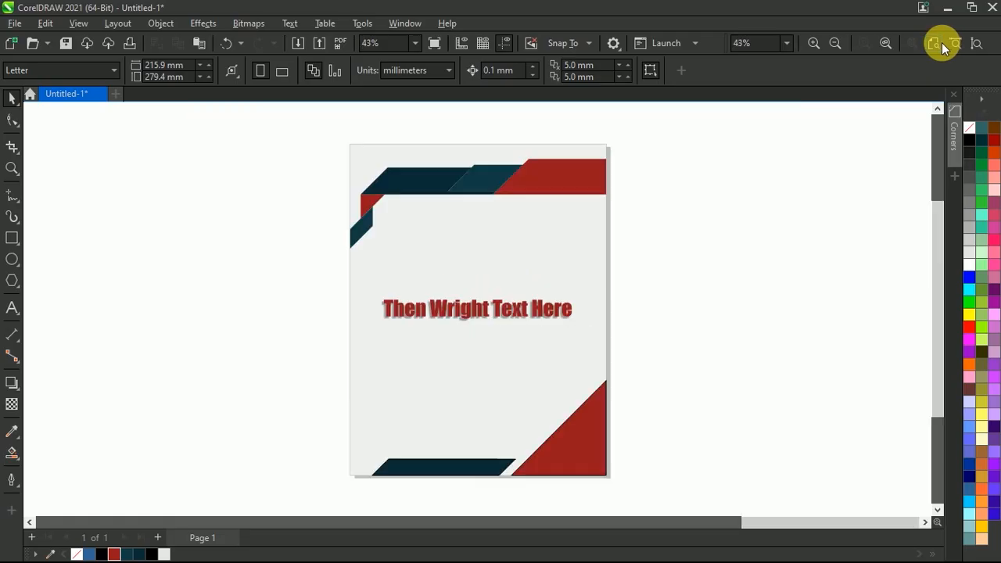
{"action": "right_click", "coordinate": [690, 179]}
{"action": "left_click", "coordinate": [727, 187]}
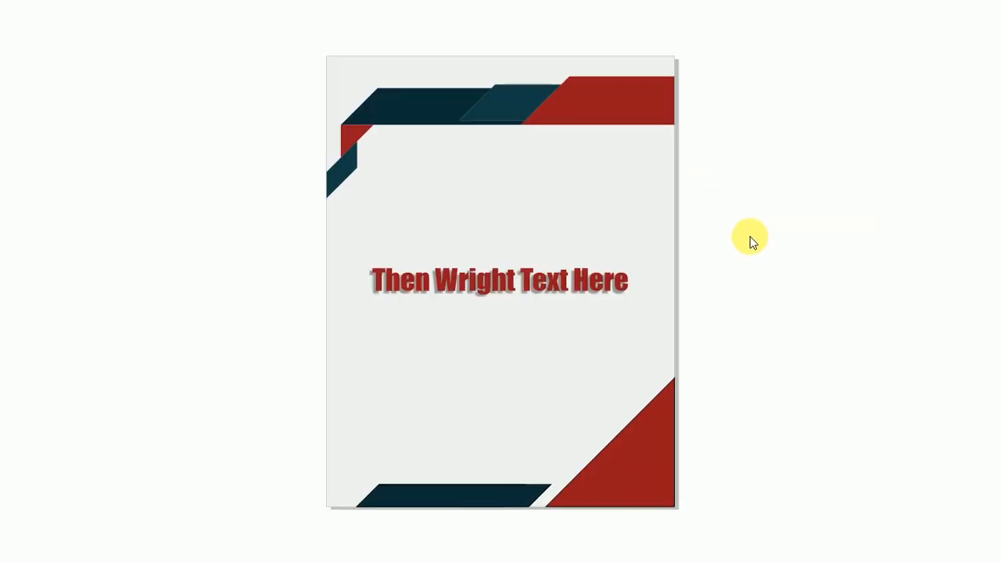